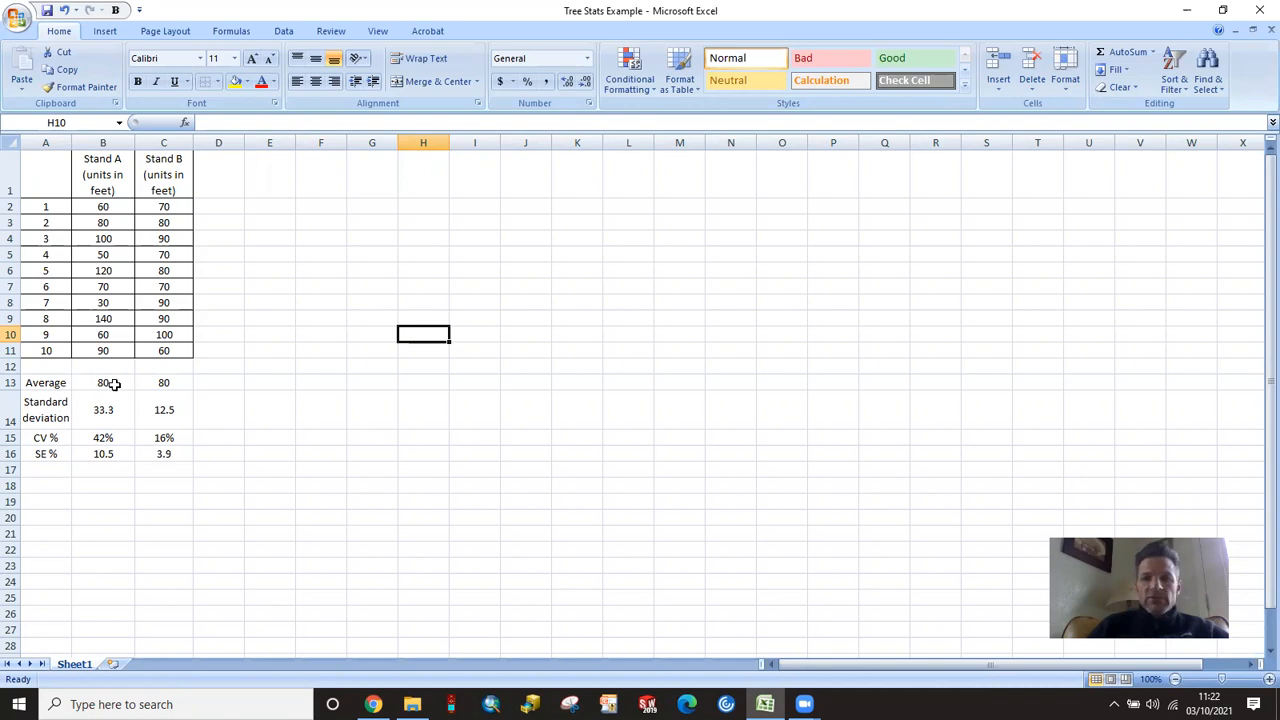
# Check Stand A's average formula in B13, and calculate Stand B's average in D13 with =AVERAGE(C2:C11)
pyautogui.click(115, 384)
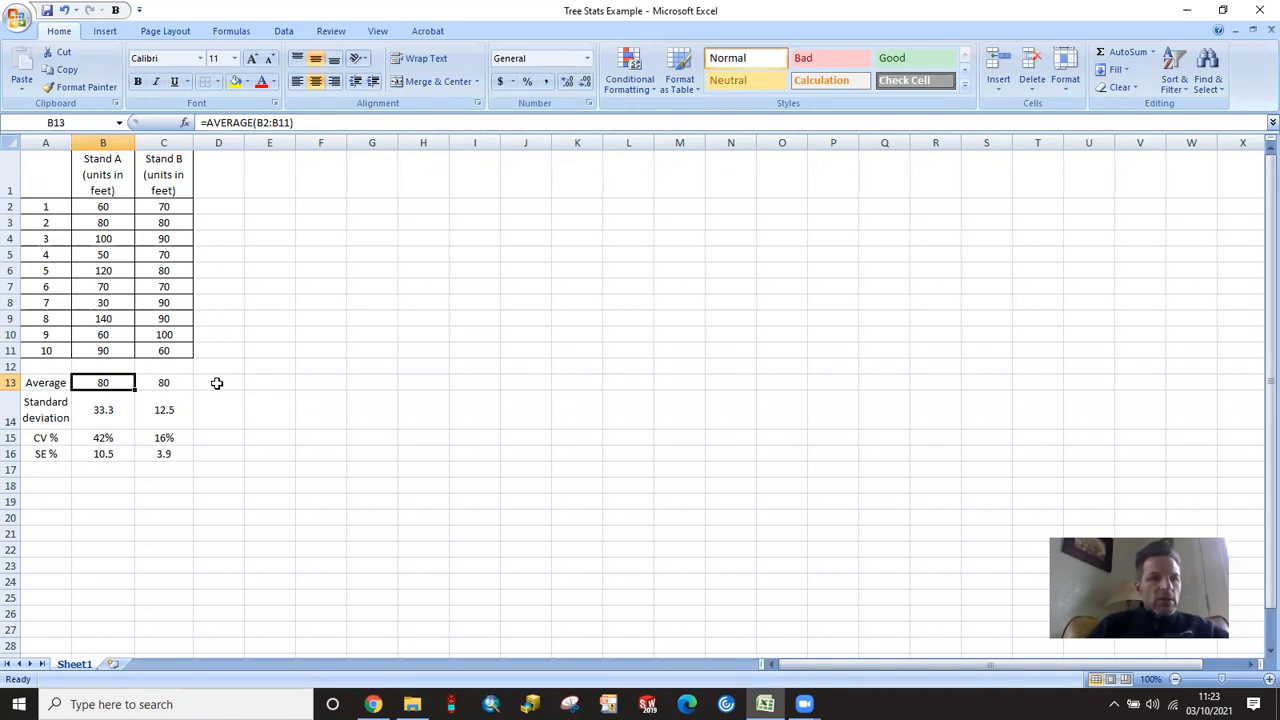
pyautogui.click(217, 382)
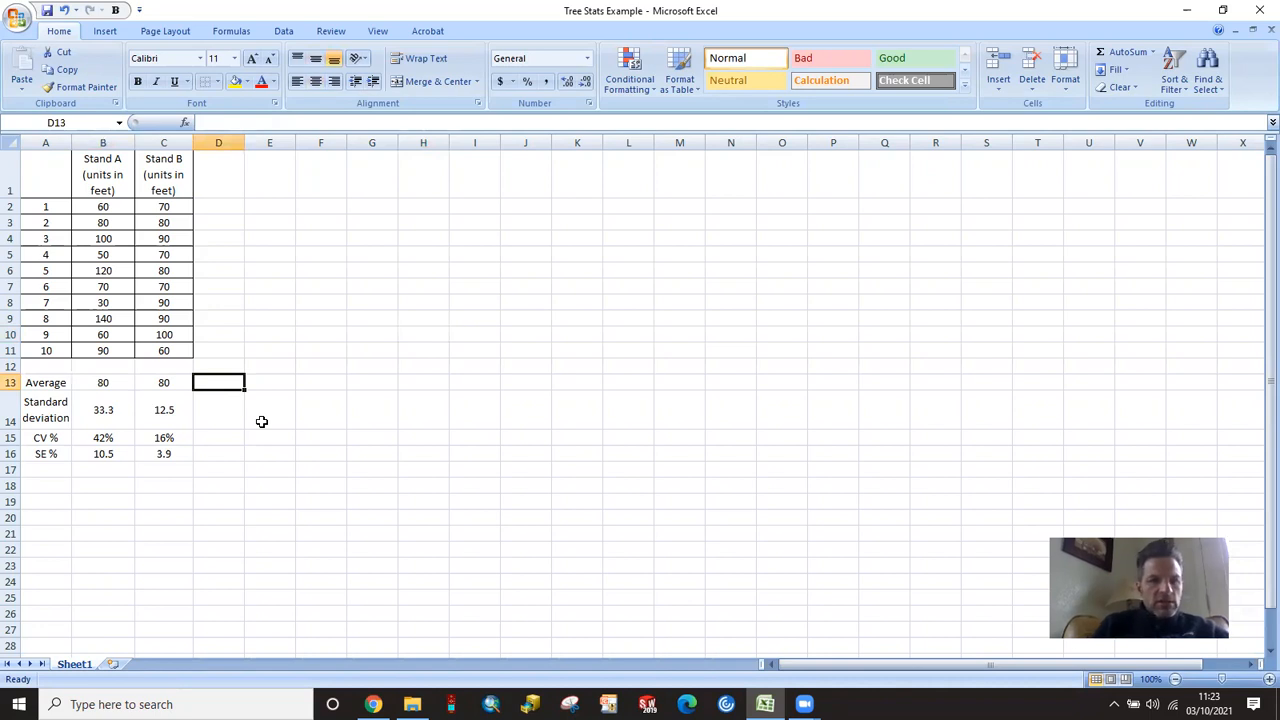
pyautogui.write('=')
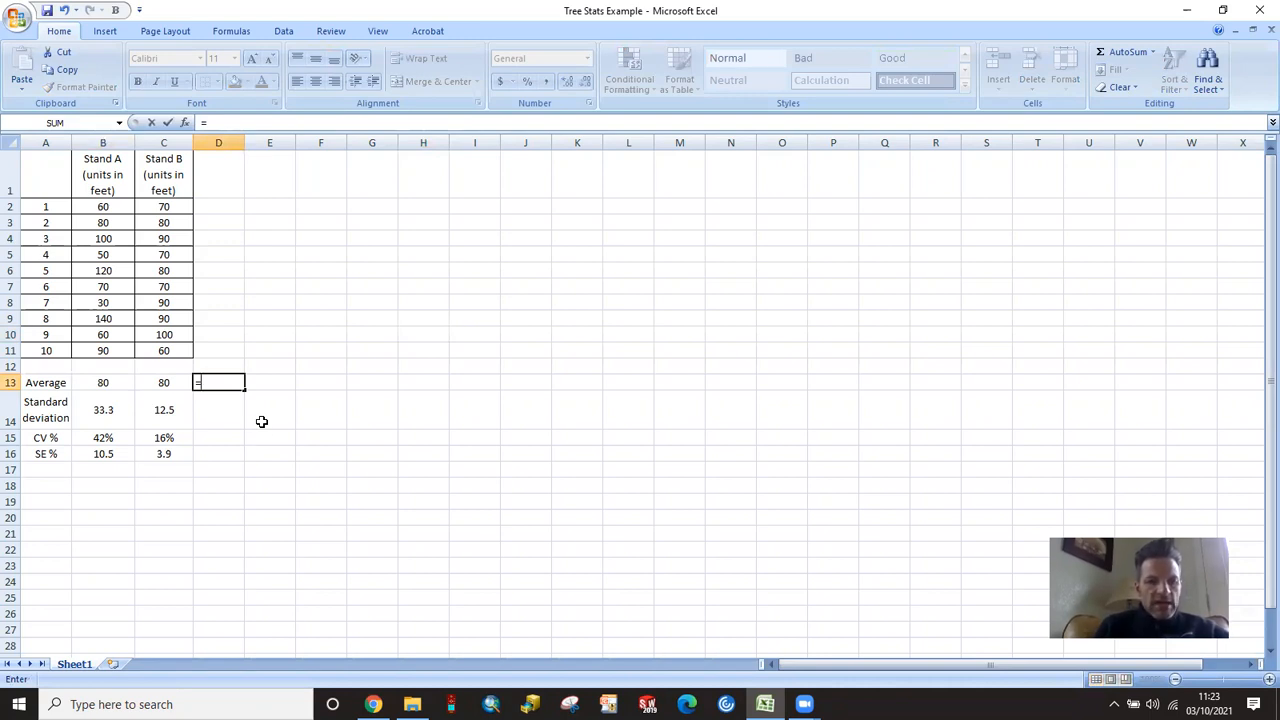
pyautogui.write('av')
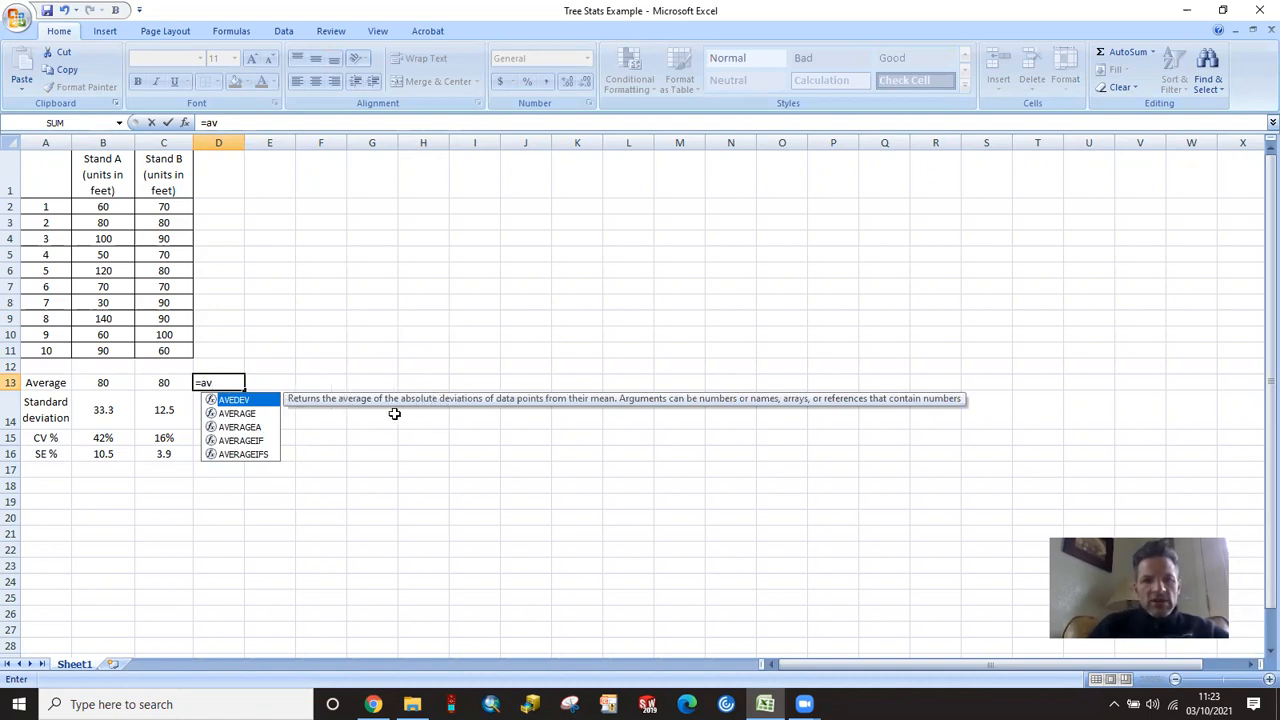
pyautogui.click(242, 416)
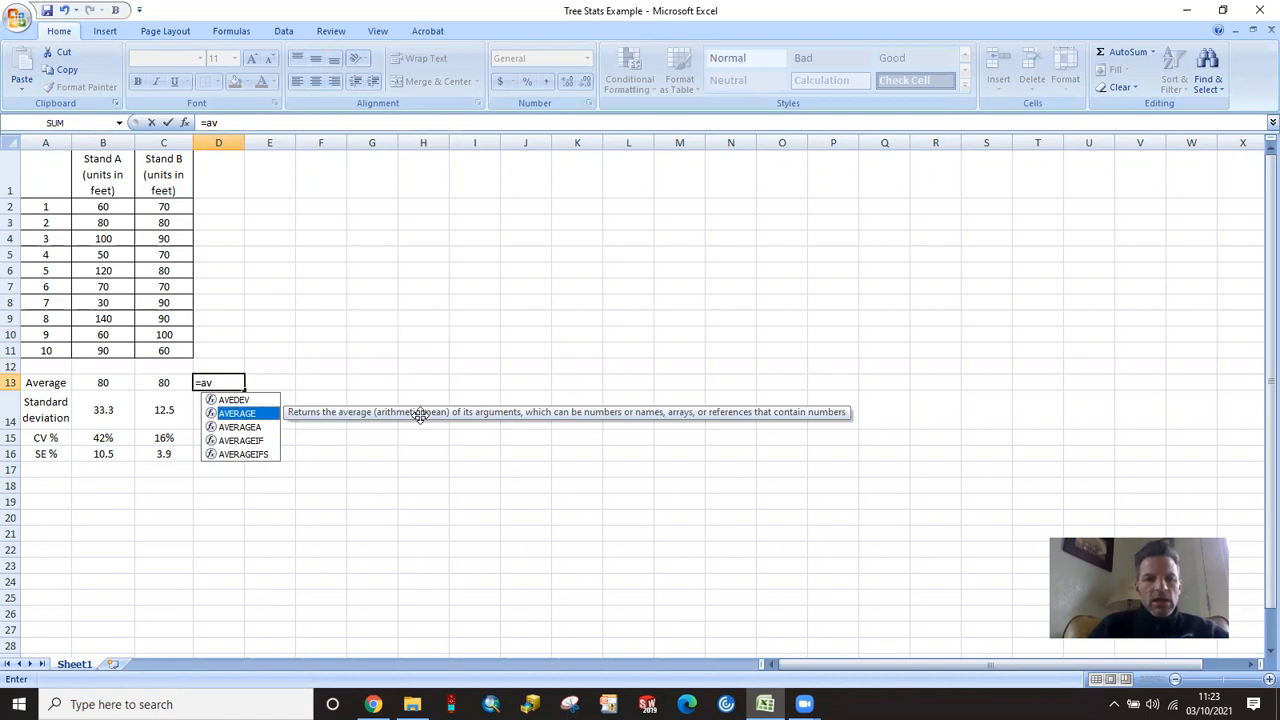
pyautogui.doubleClick(244, 413)
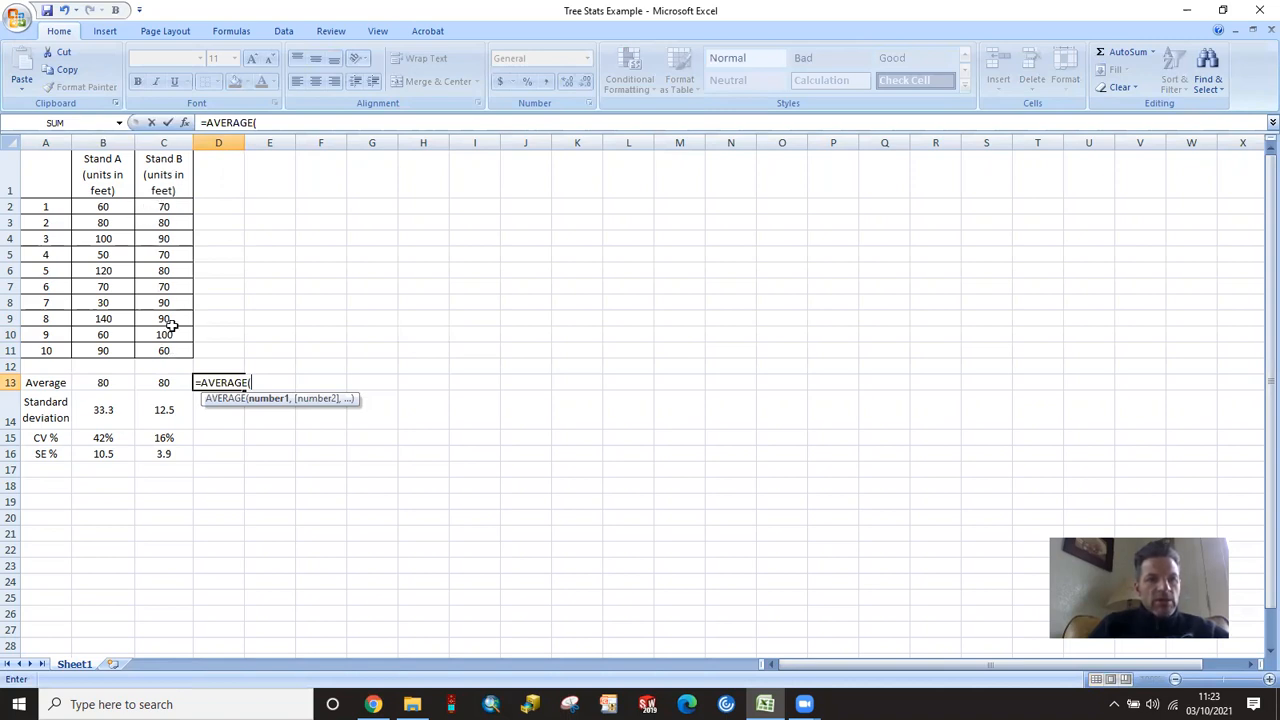
pyautogui.moveTo(164, 206); pyautogui.dragTo(167, 349)
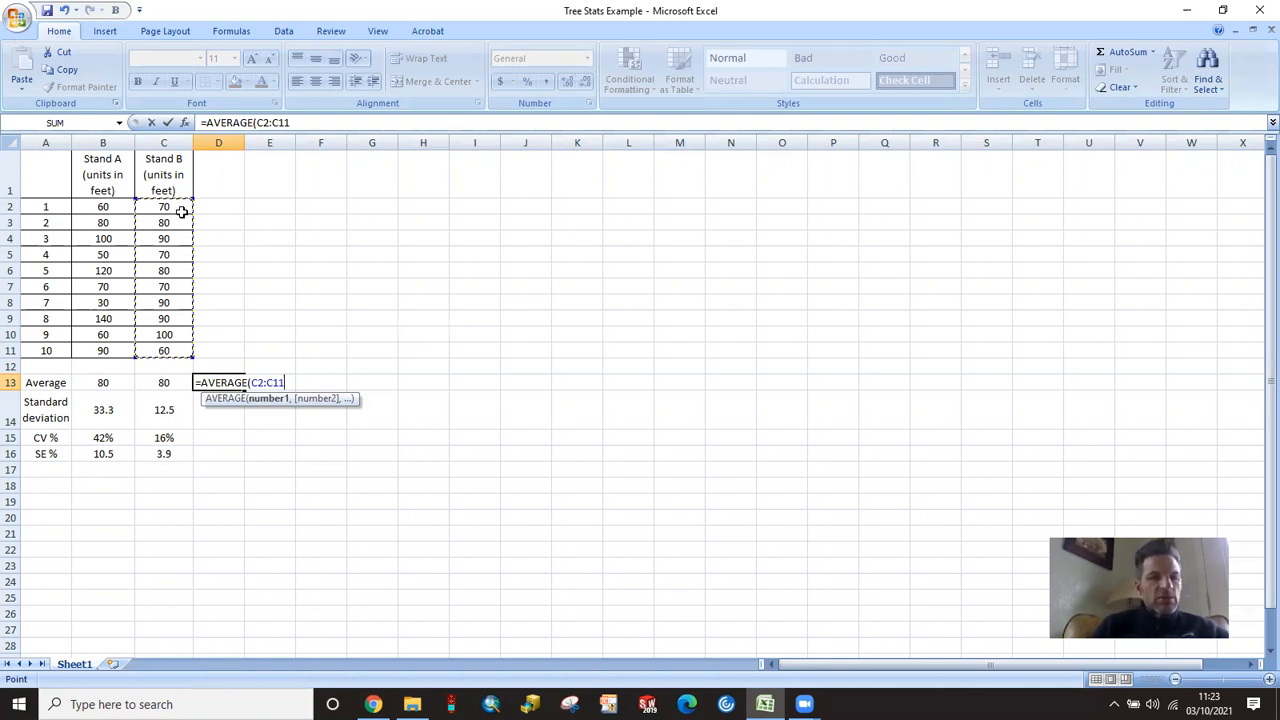
pyautogui.write(')')
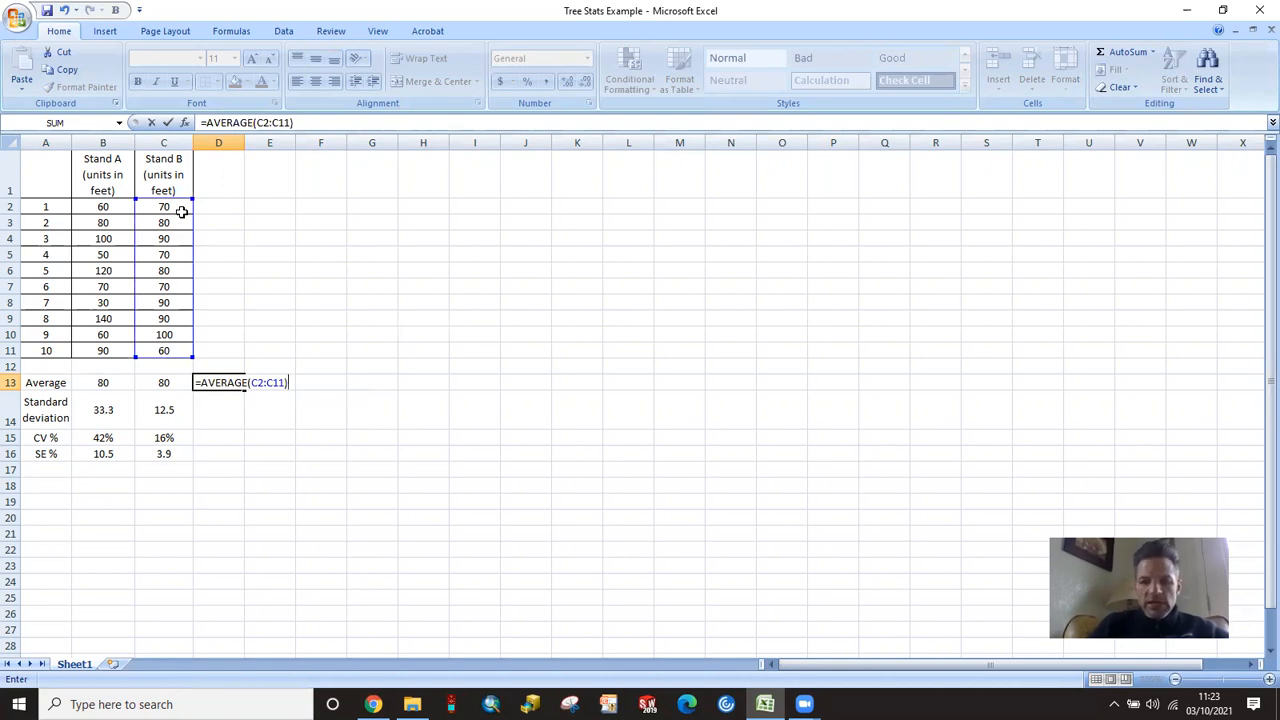
pyautogui.press('Return')
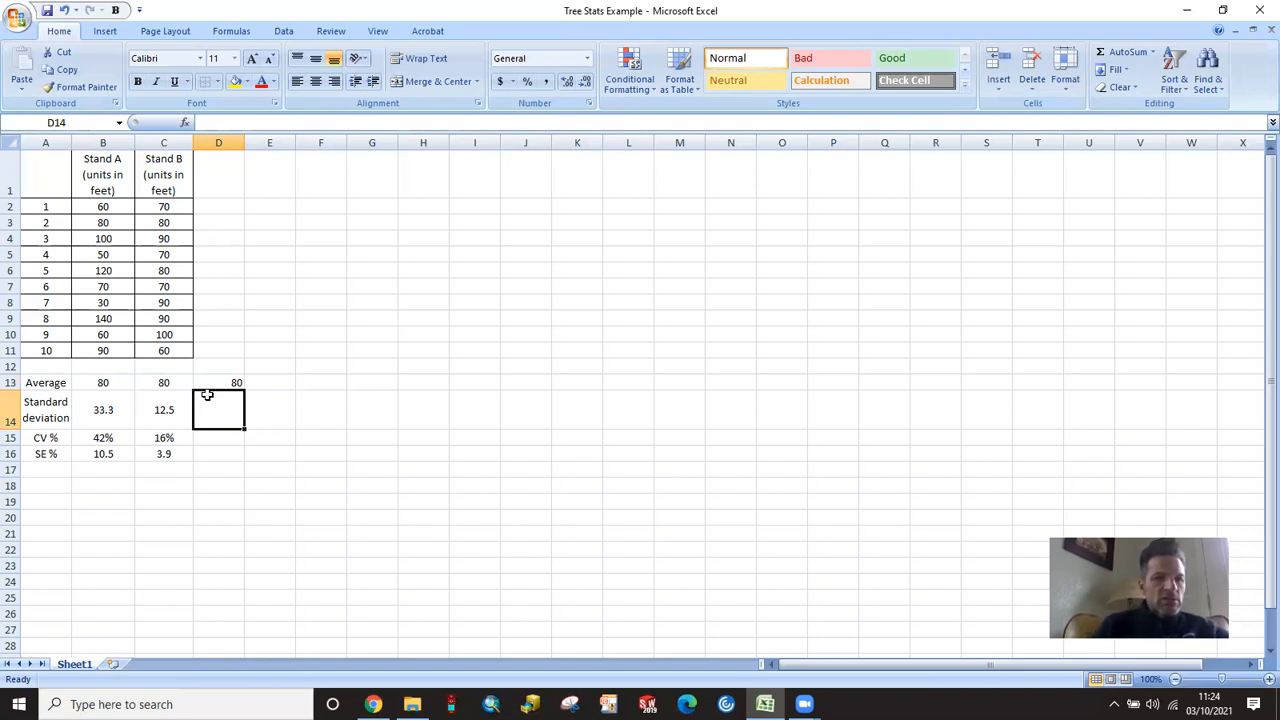
# Calculate Stand B's standard deviation in D14 with =STDEV(C2:C11)
pyautogui.write('=')
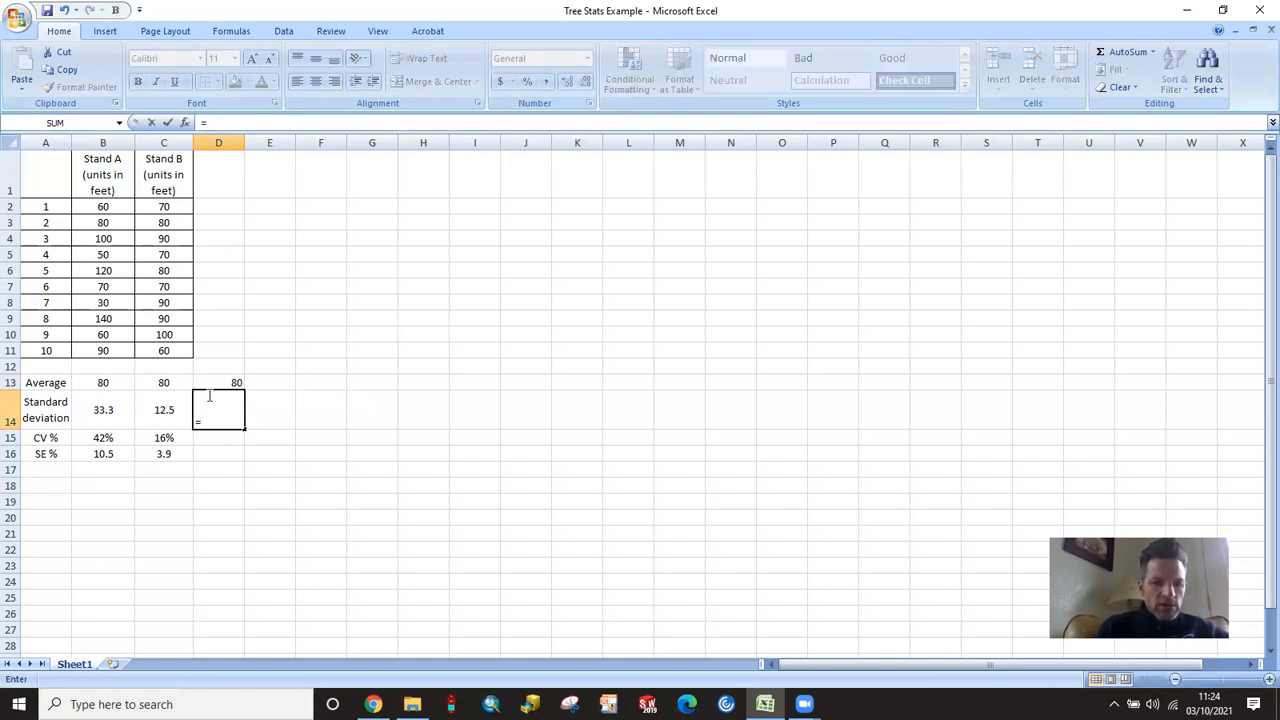
pyautogui.write('s')
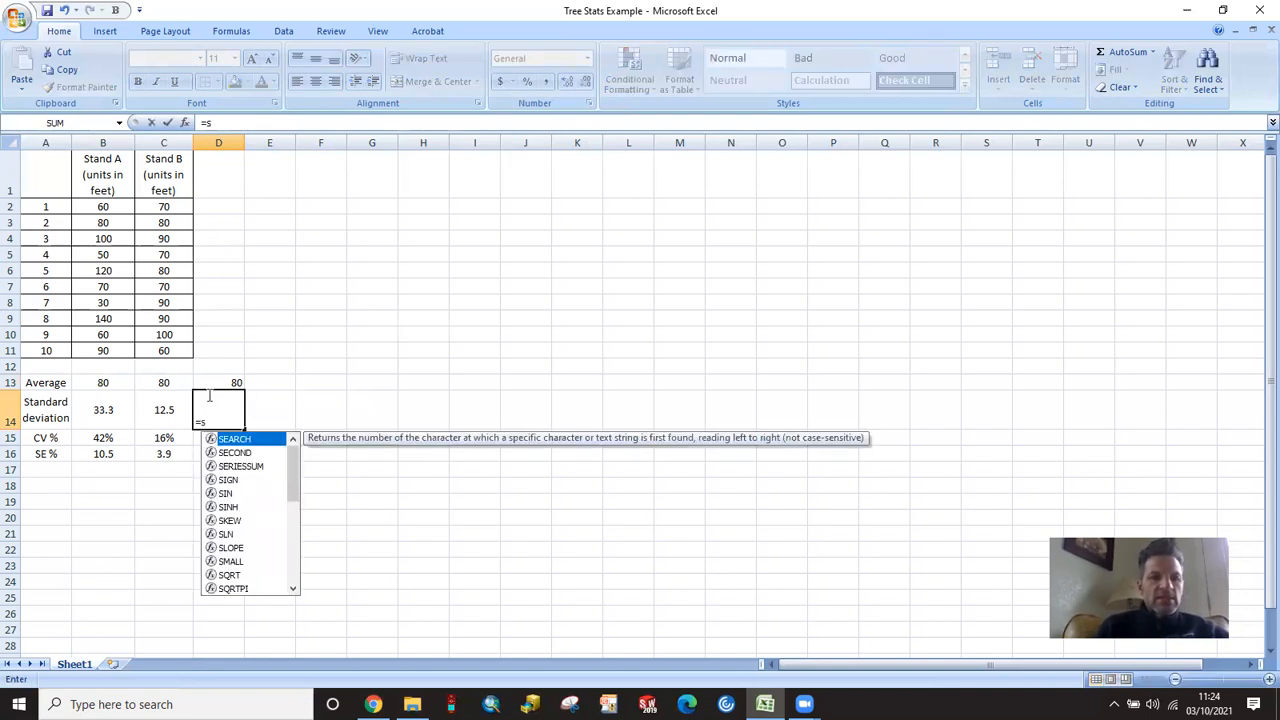
pyautogui.write('t')
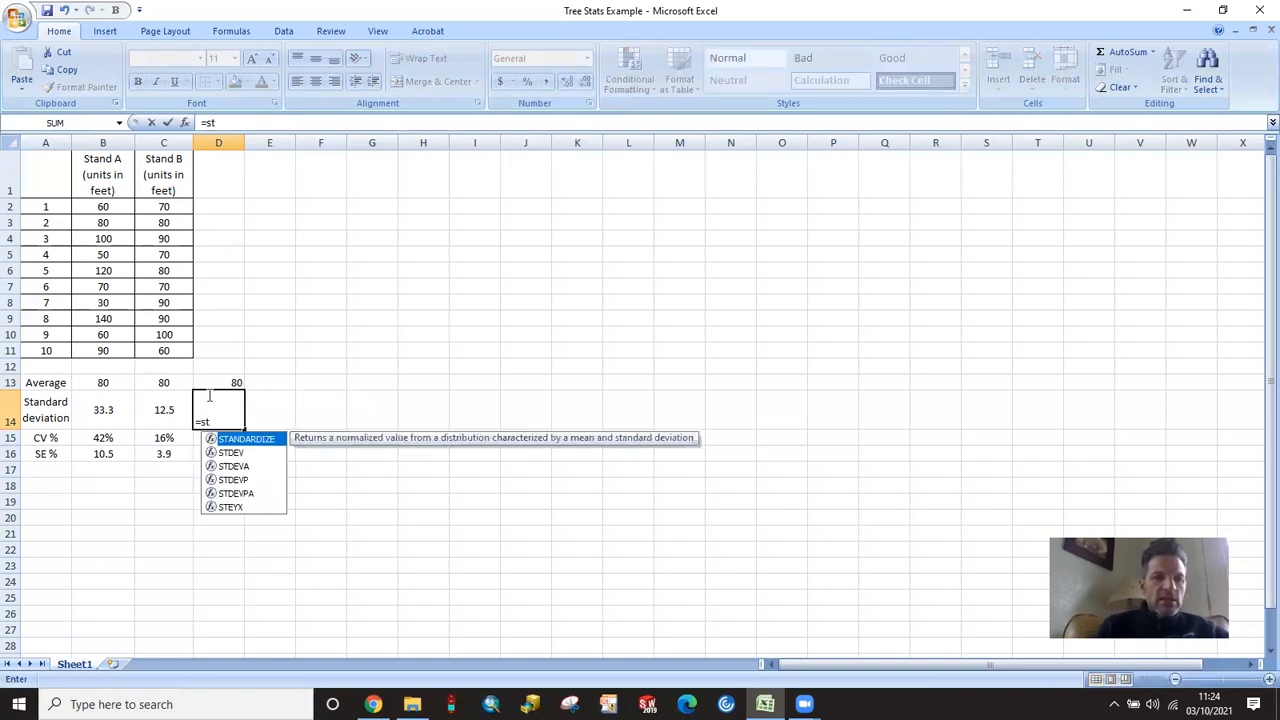
pyautogui.doubleClick(231, 453)
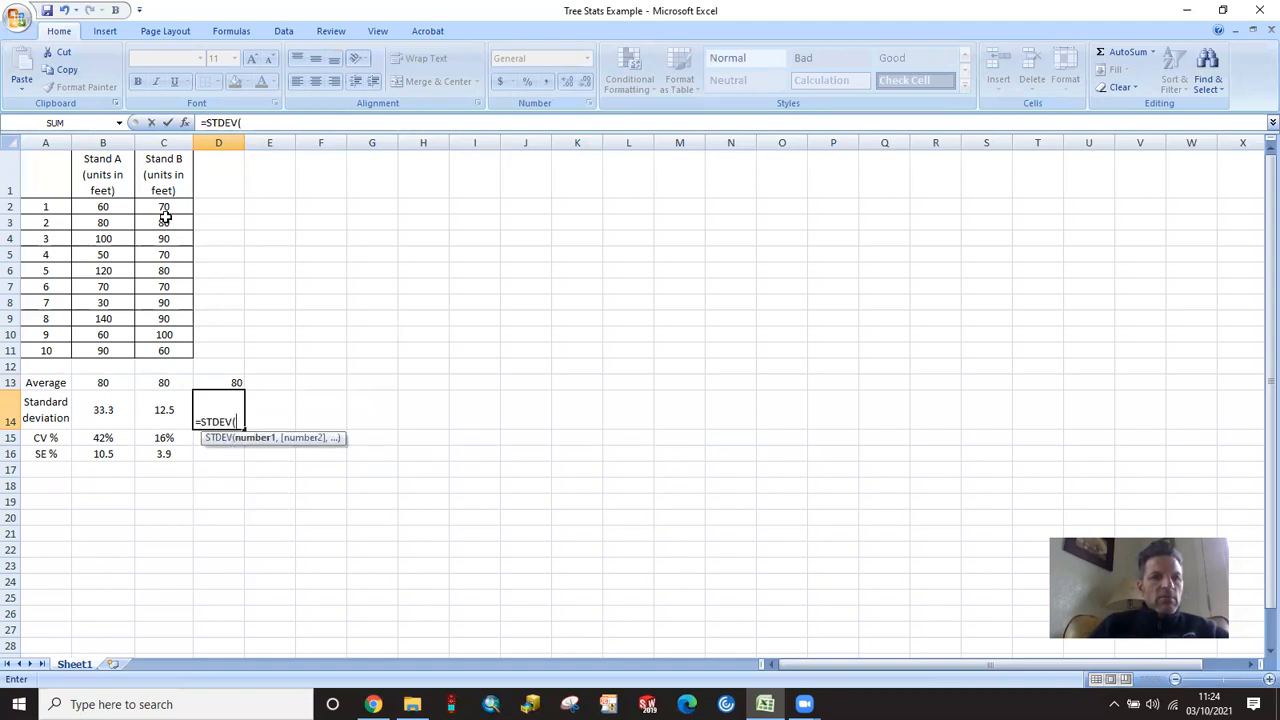
pyautogui.moveTo(164, 207); pyautogui.dragTo(167, 355)
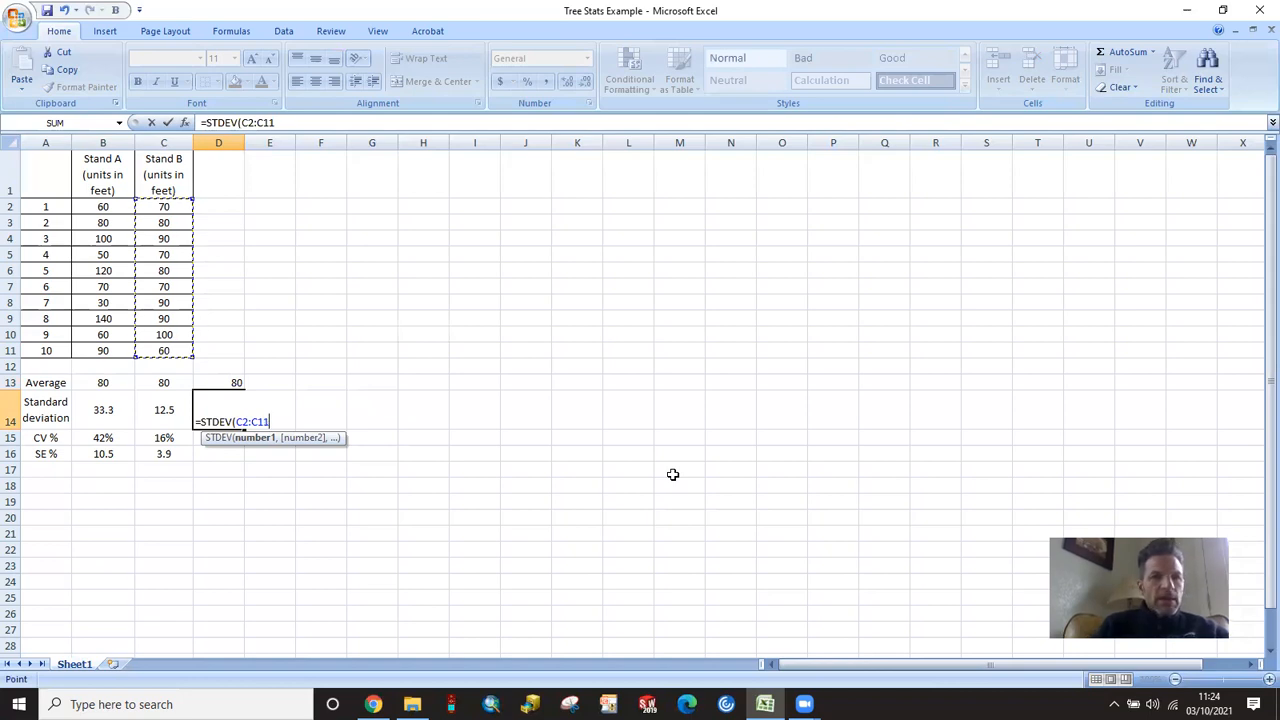
pyautogui.write(')')
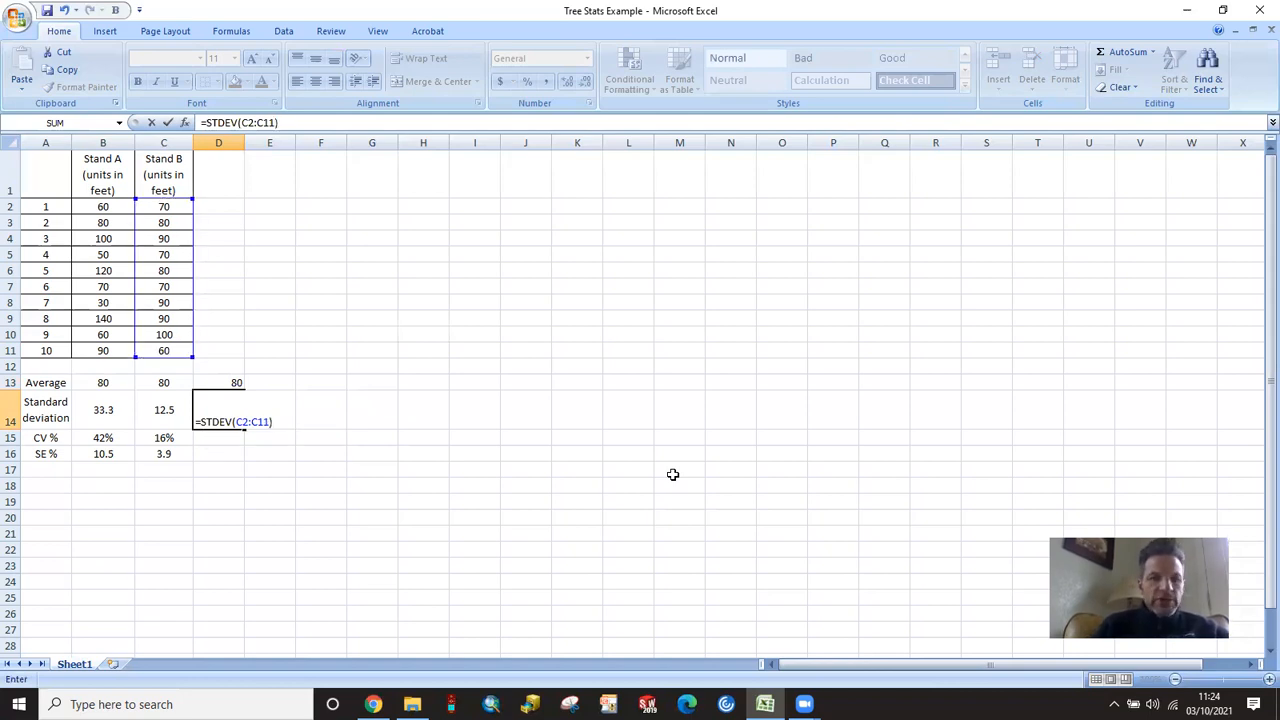
pyautogui.press('Return')
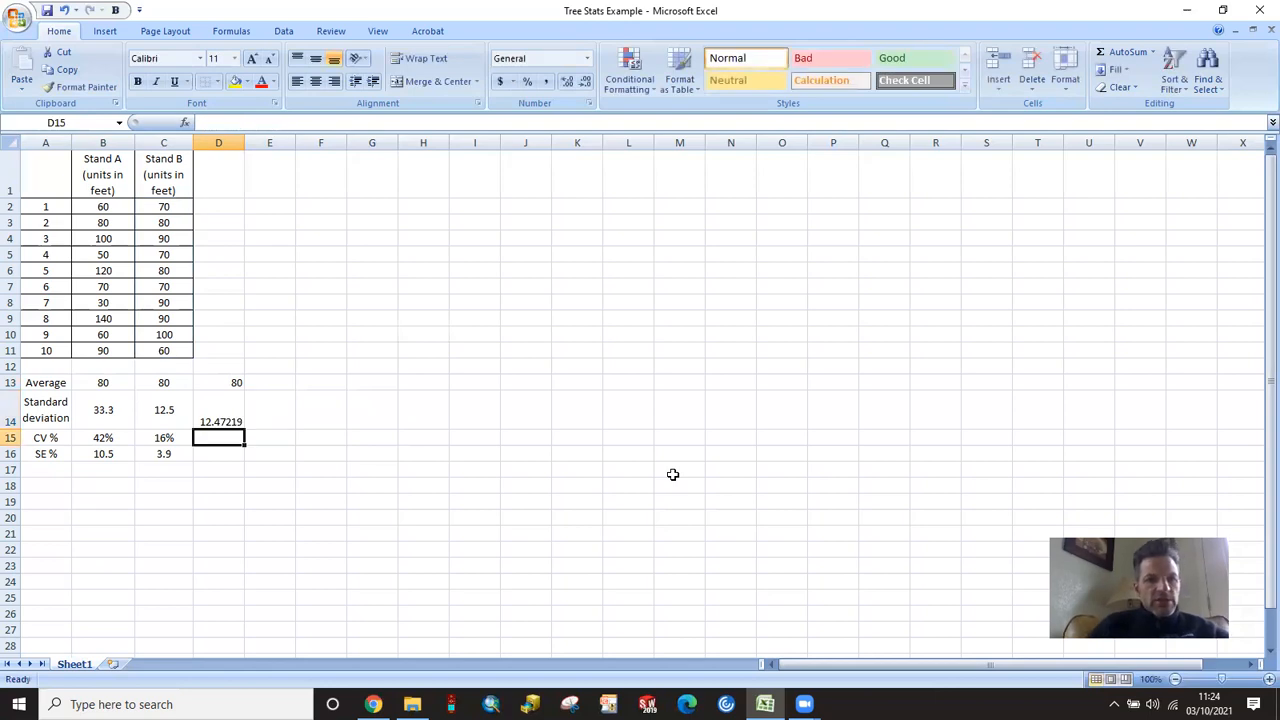
# Format the standard deviation in D14 to one decimal place and centre cells D13 to D16 horizontally
pyautogui.click(220, 410)
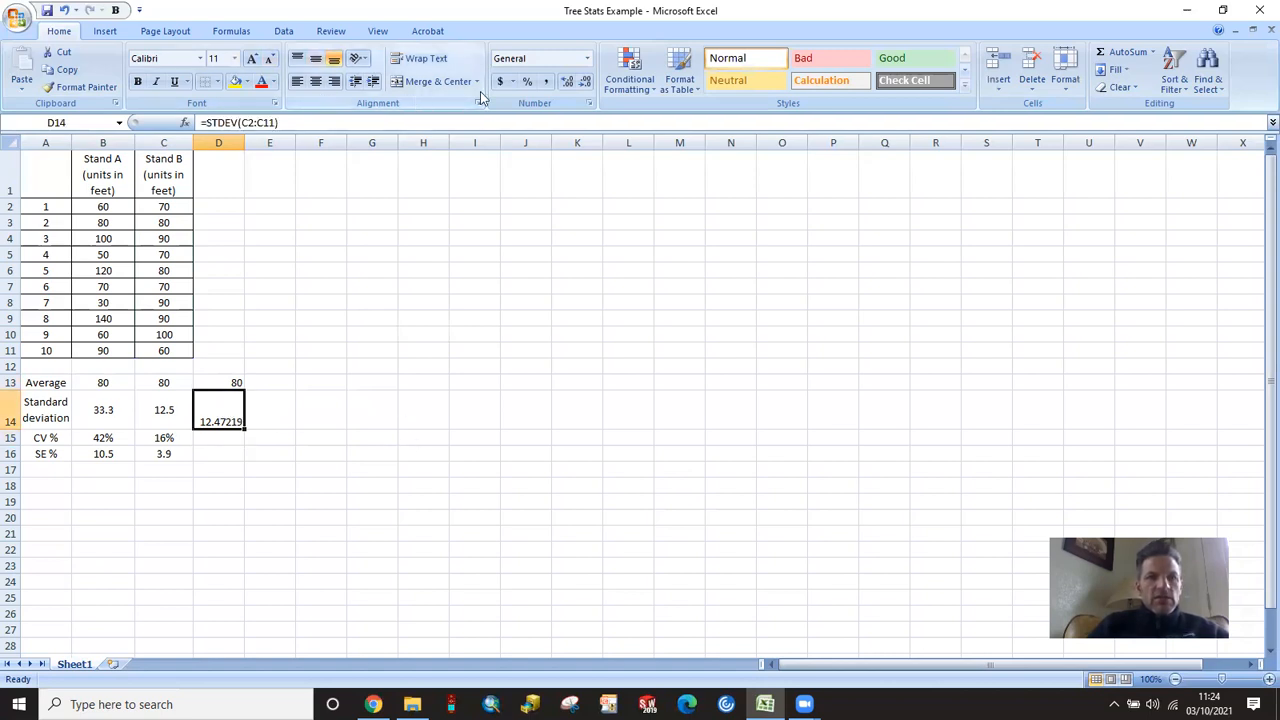
pyautogui.click(586, 84)
pyautogui.click(586, 84)
pyautogui.click(586, 84)
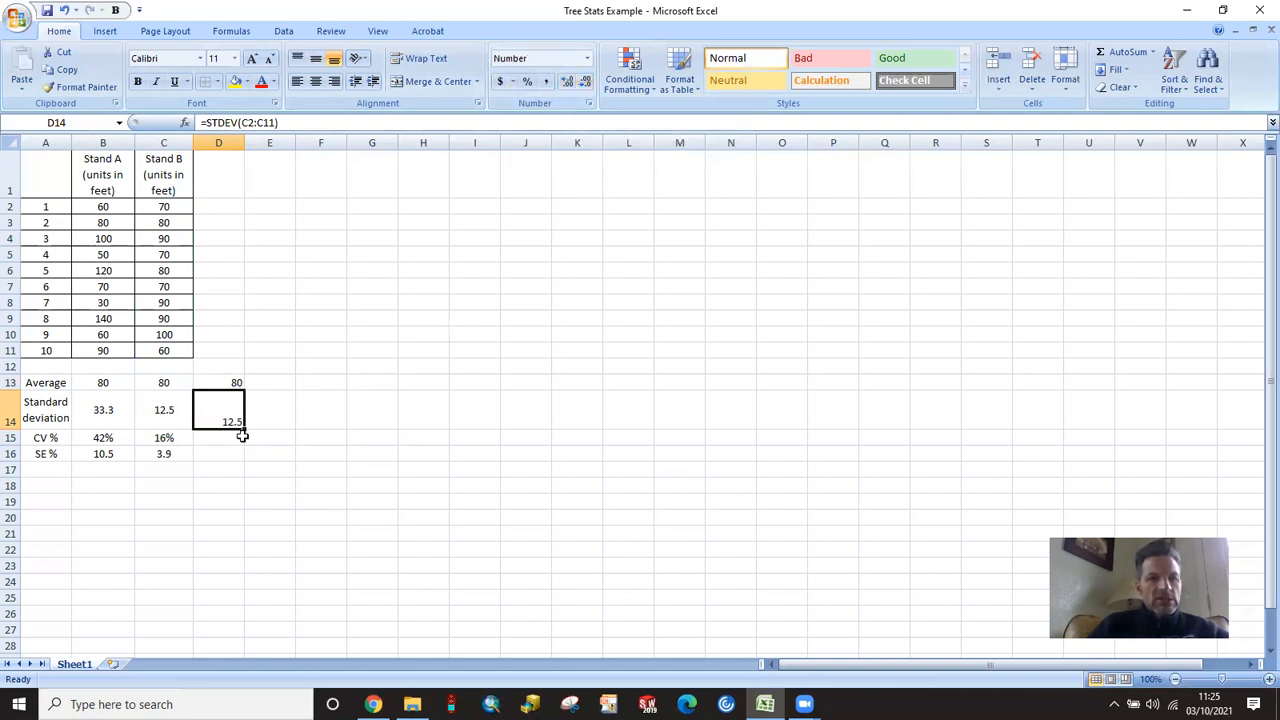
pyautogui.click(315, 81)
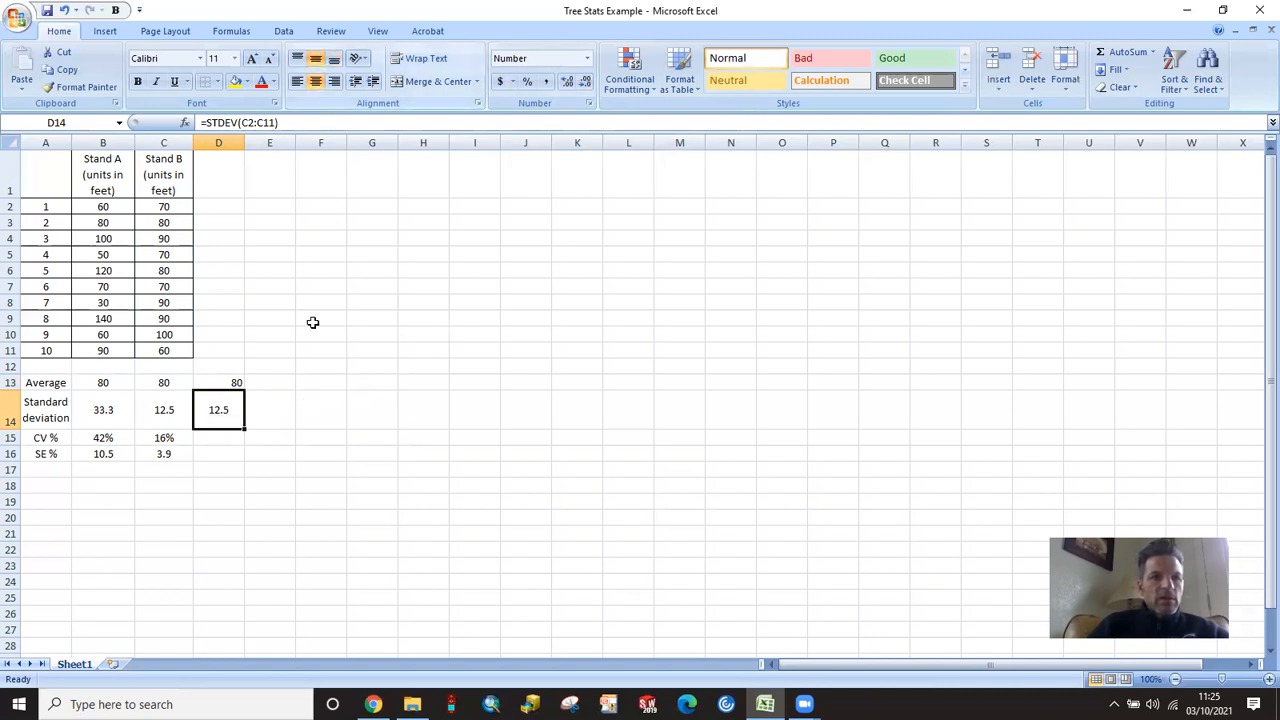
pyautogui.moveTo(234, 384); pyautogui.dragTo(220, 452)
pyautogui.click(318, 84)
pyautogui.click(375, 253)
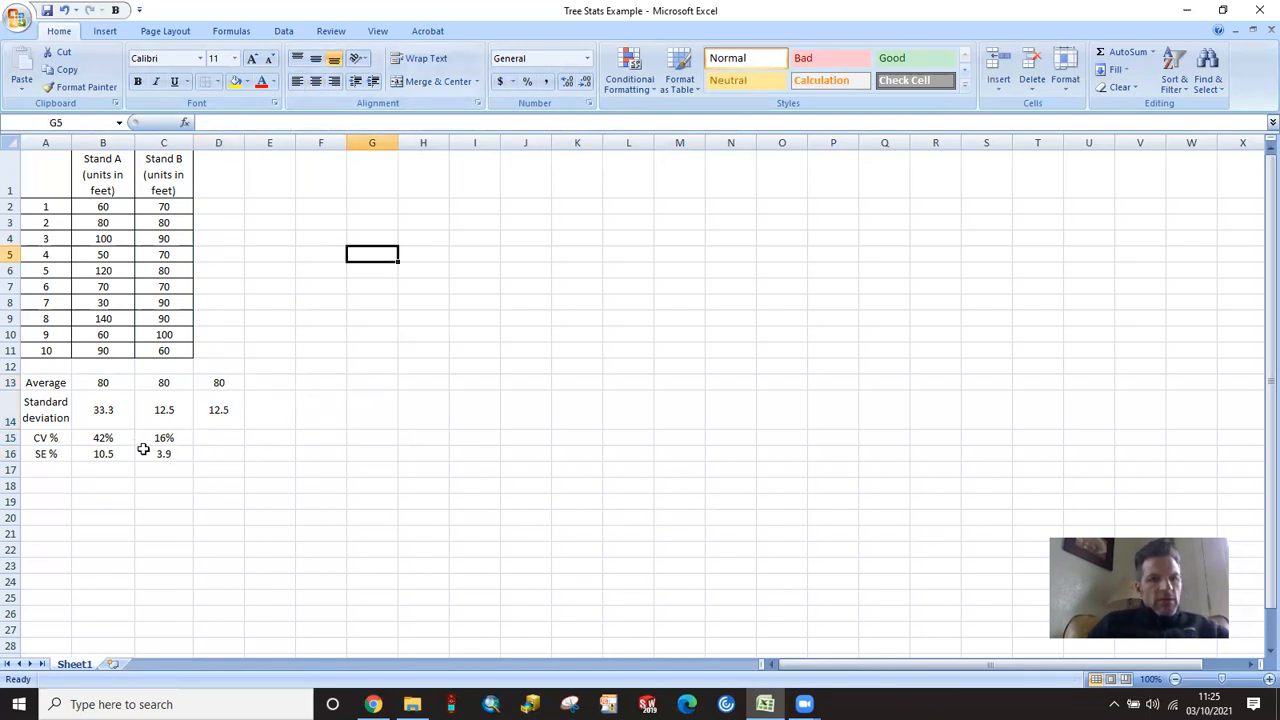
# Calculate Stand B's coefficient of variation in D15 with =(D14/D13) and format it as a percentage
pyautogui.click(172, 437)
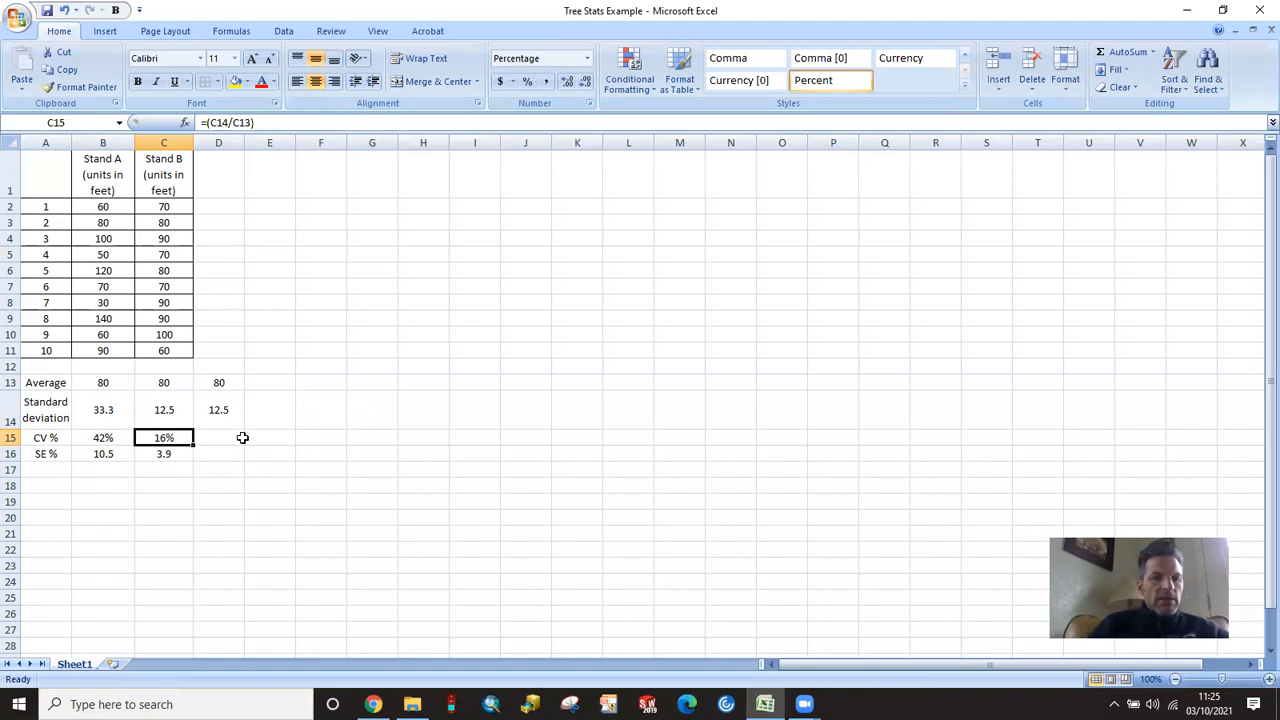
pyautogui.click(207, 437)
pyautogui.write('=(')
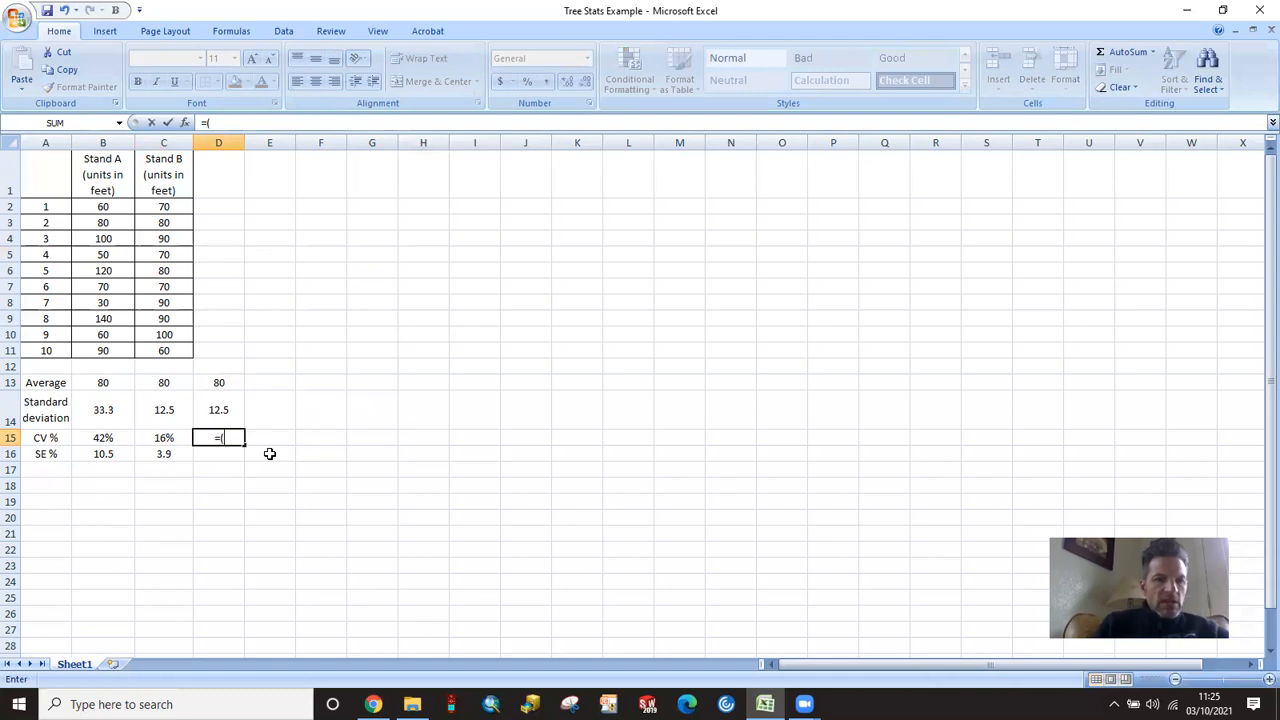
pyautogui.click(214, 405)
pyautogui.write('/')
pyautogui.click(217, 381)
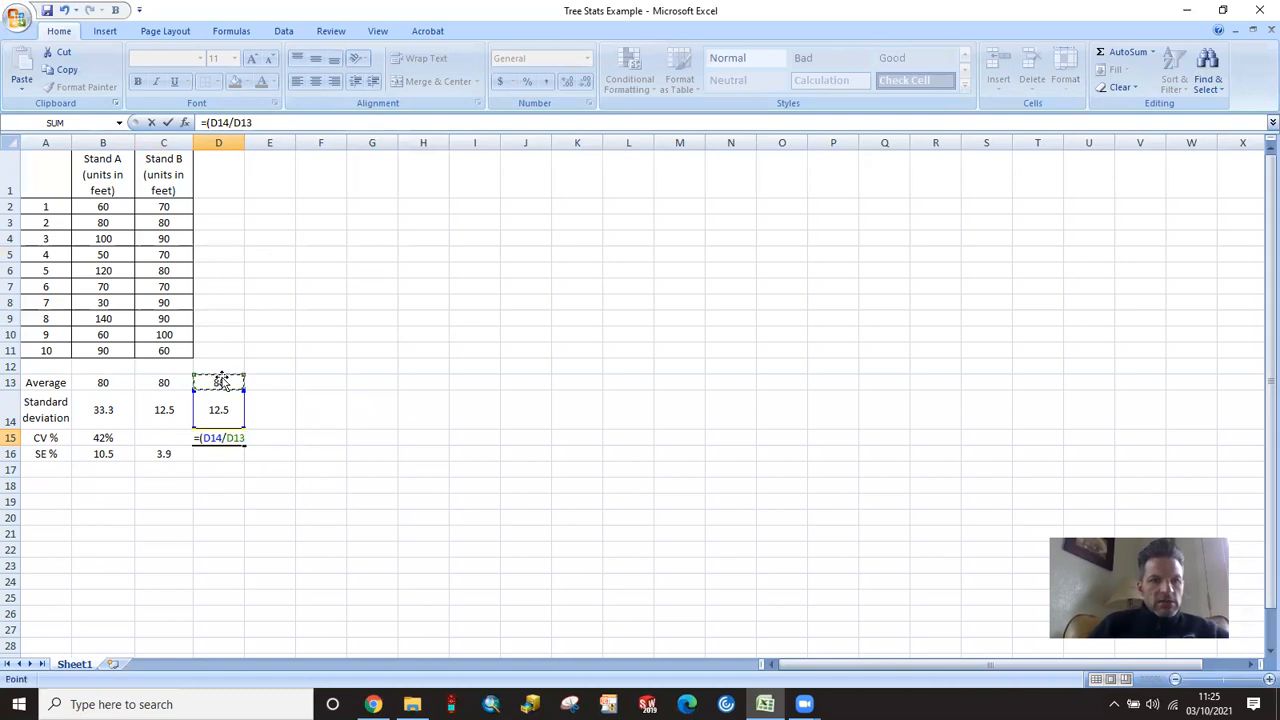
pyautogui.write(')')
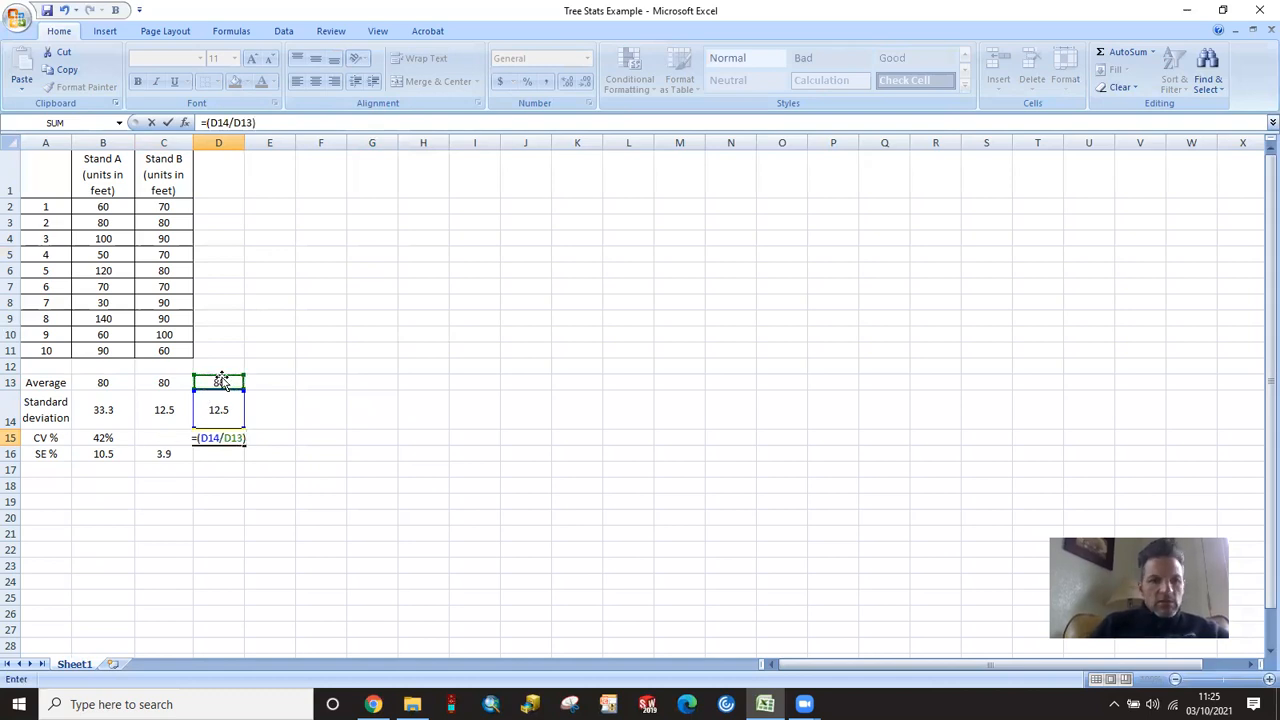
pyautogui.press('Return')
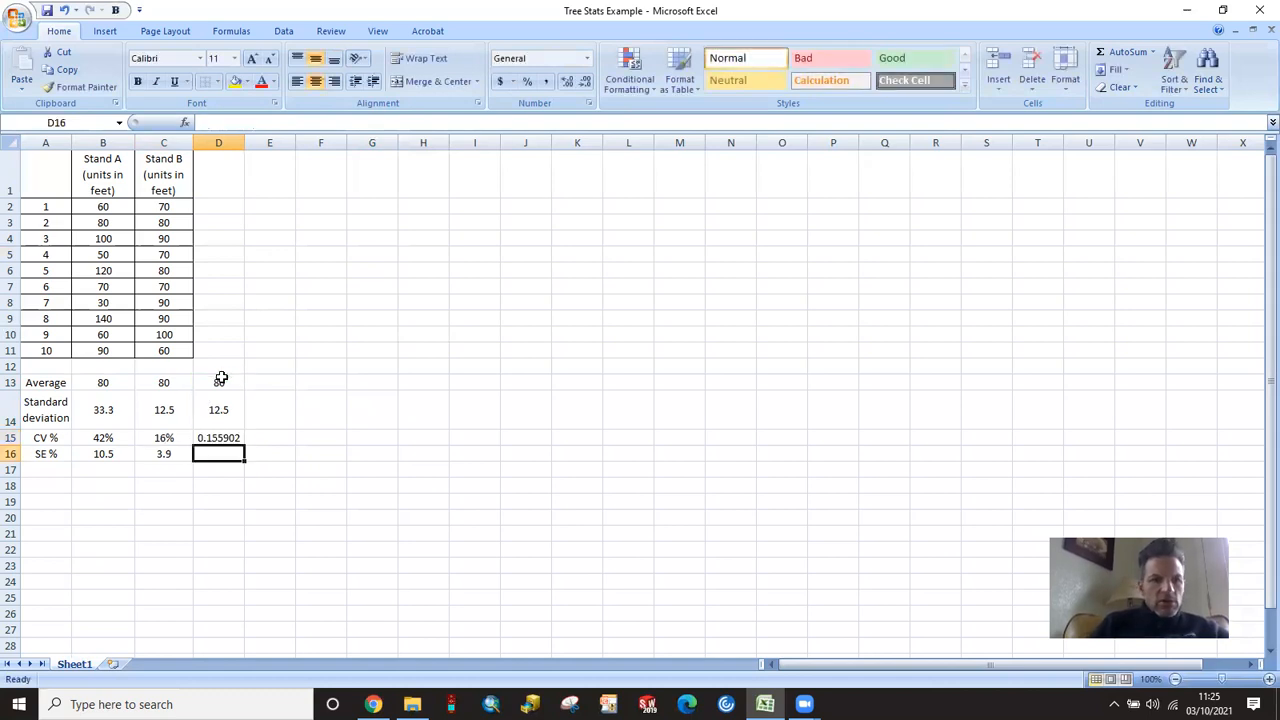
pyautogui.click(217, 438)
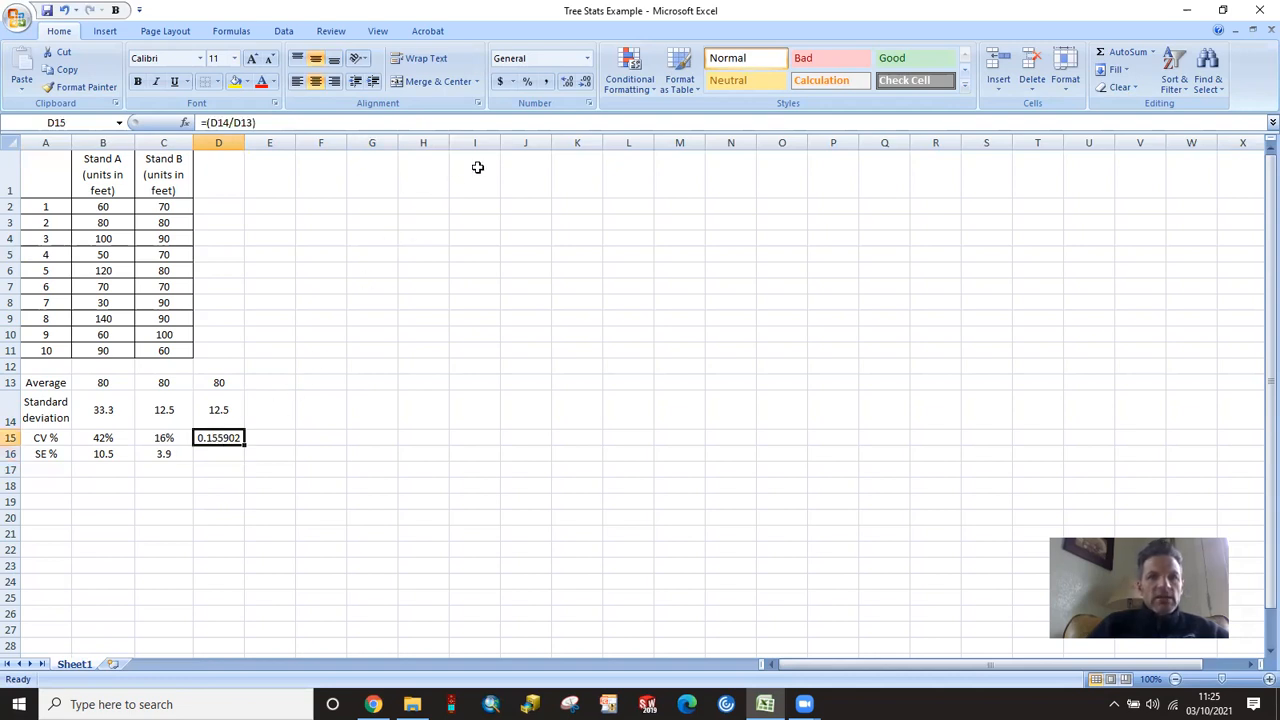
pyautogui.click(528, 82)
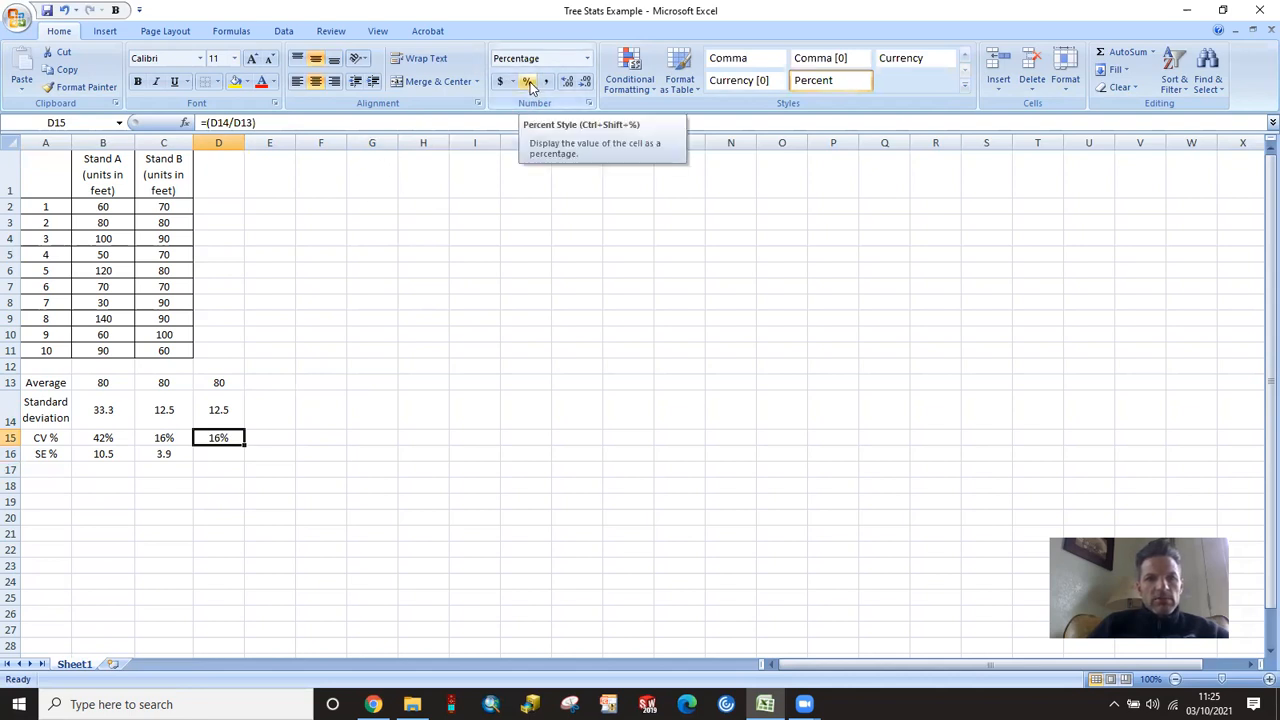
# Check Stand B's standard error formula in C16, and calculate its standard error in D16 with =D14/SQRT(10)
pyautogui.click(178, 455)
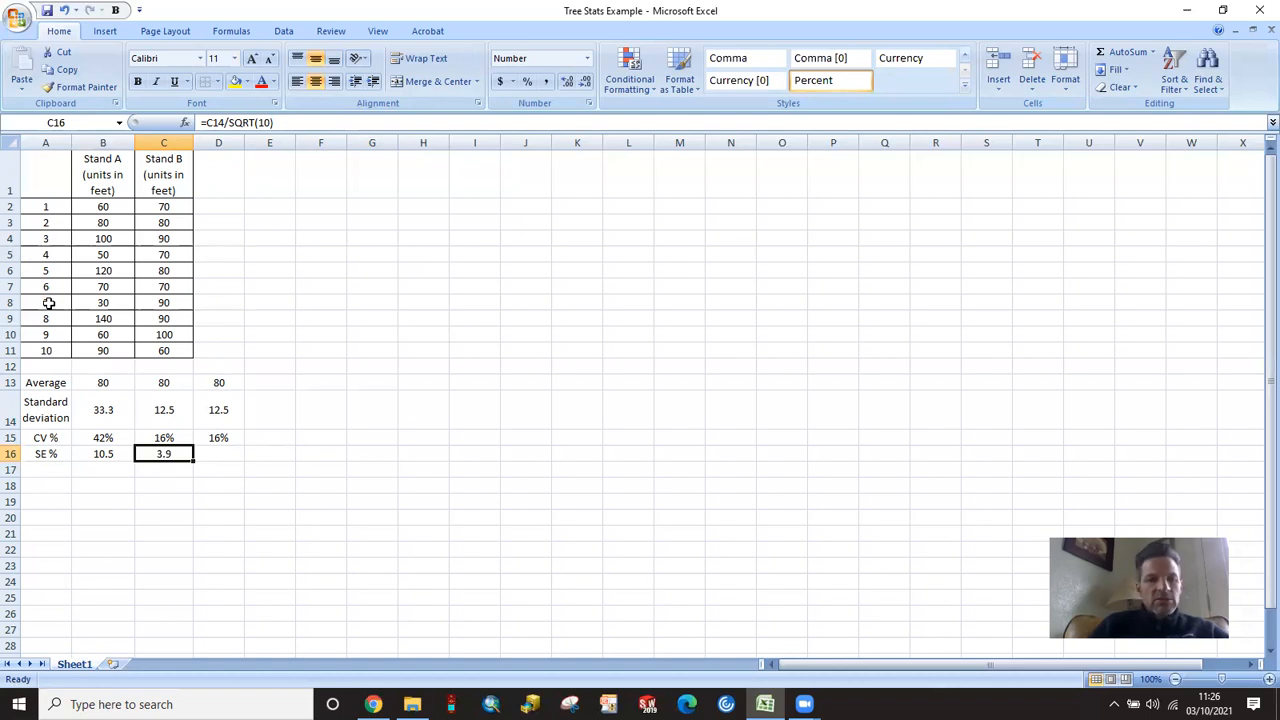
pyautogui.click(221, 453)
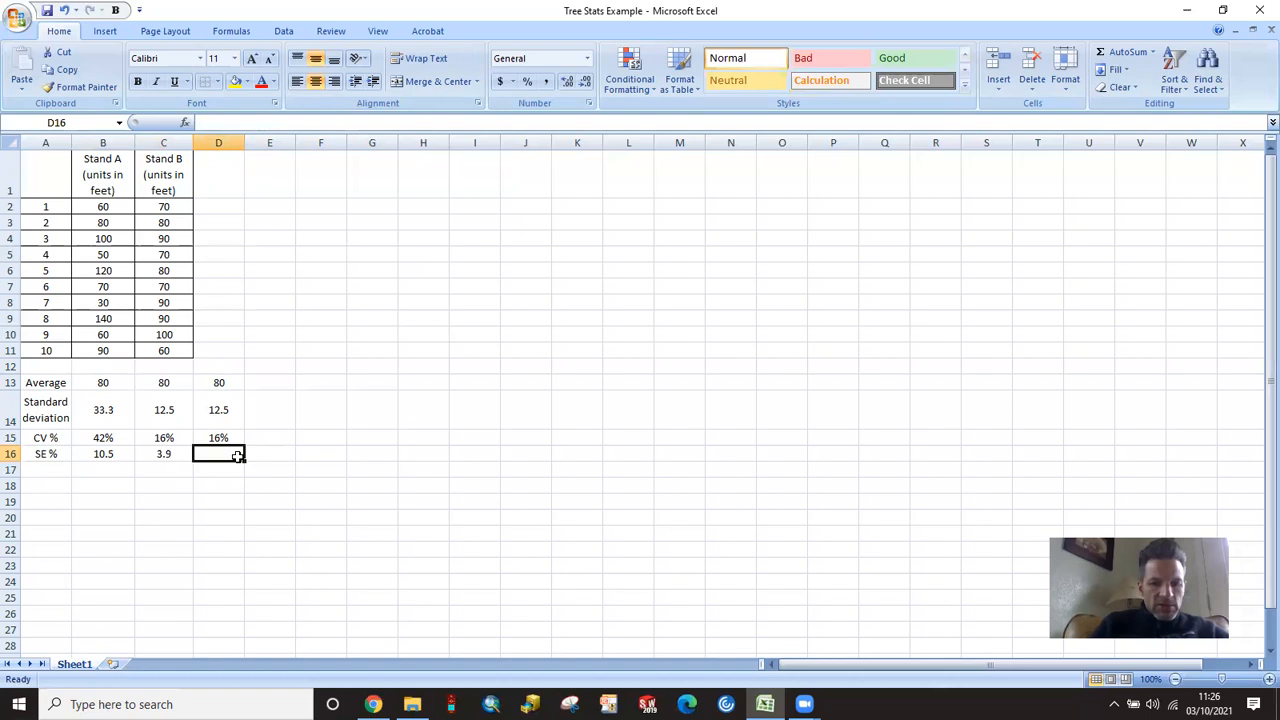
pyautogui.write('=')
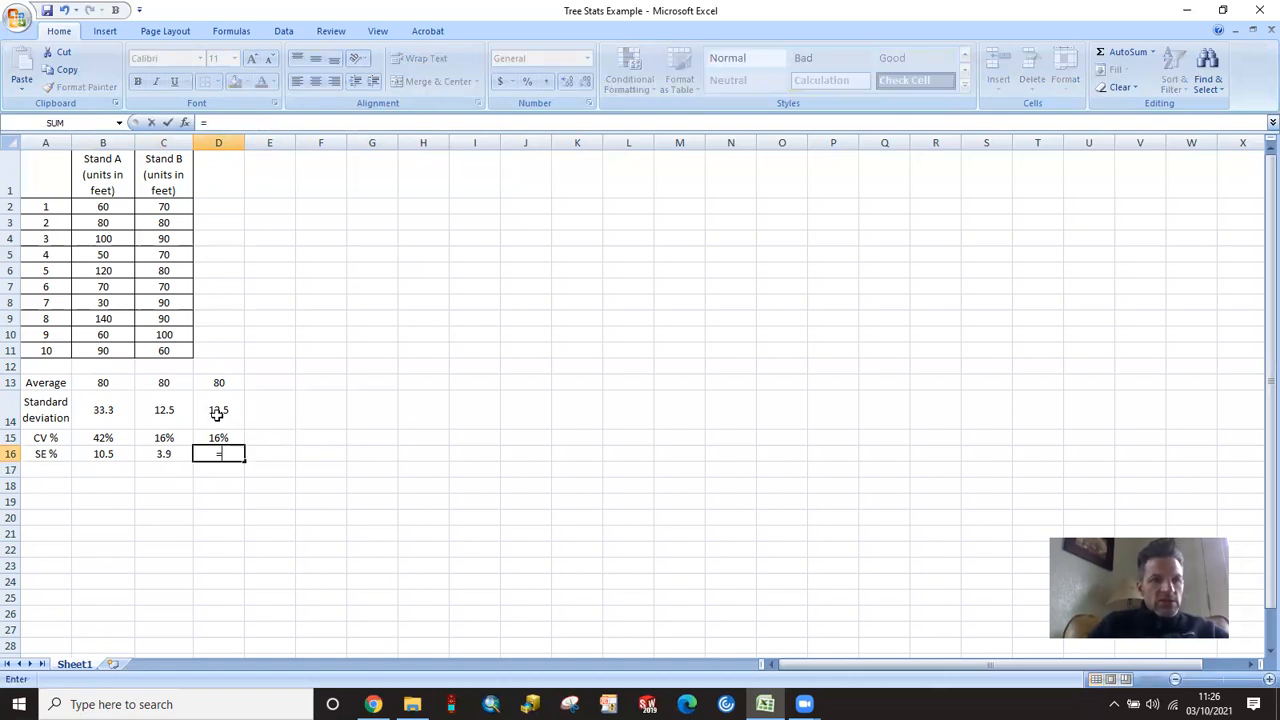
pyautogui.click(217, 412)
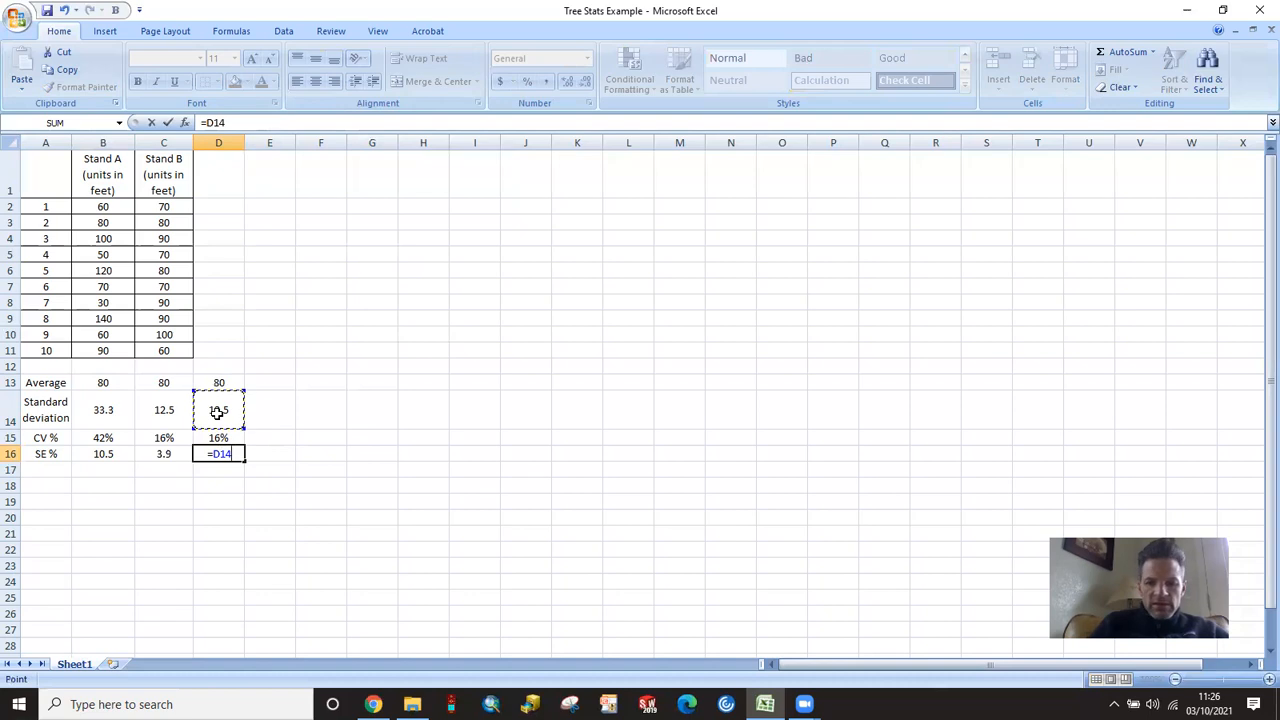
pyautogui.write('/')
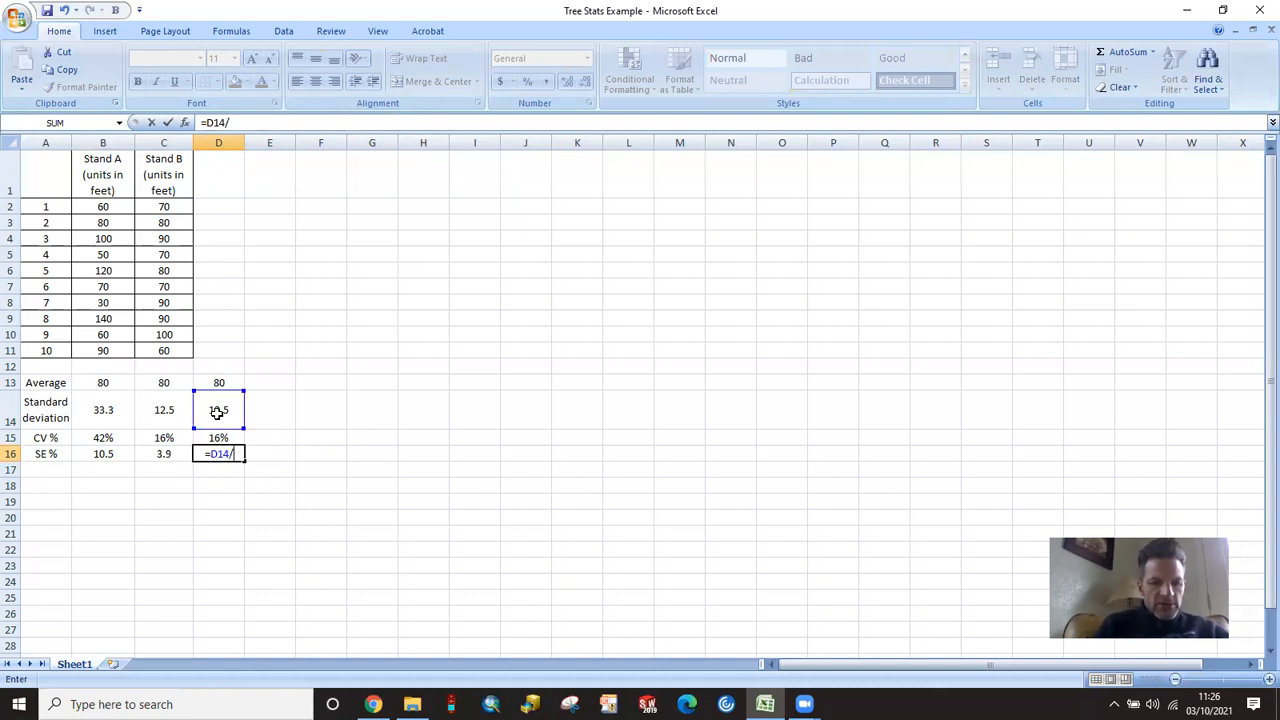
pyautogui.write('sq')
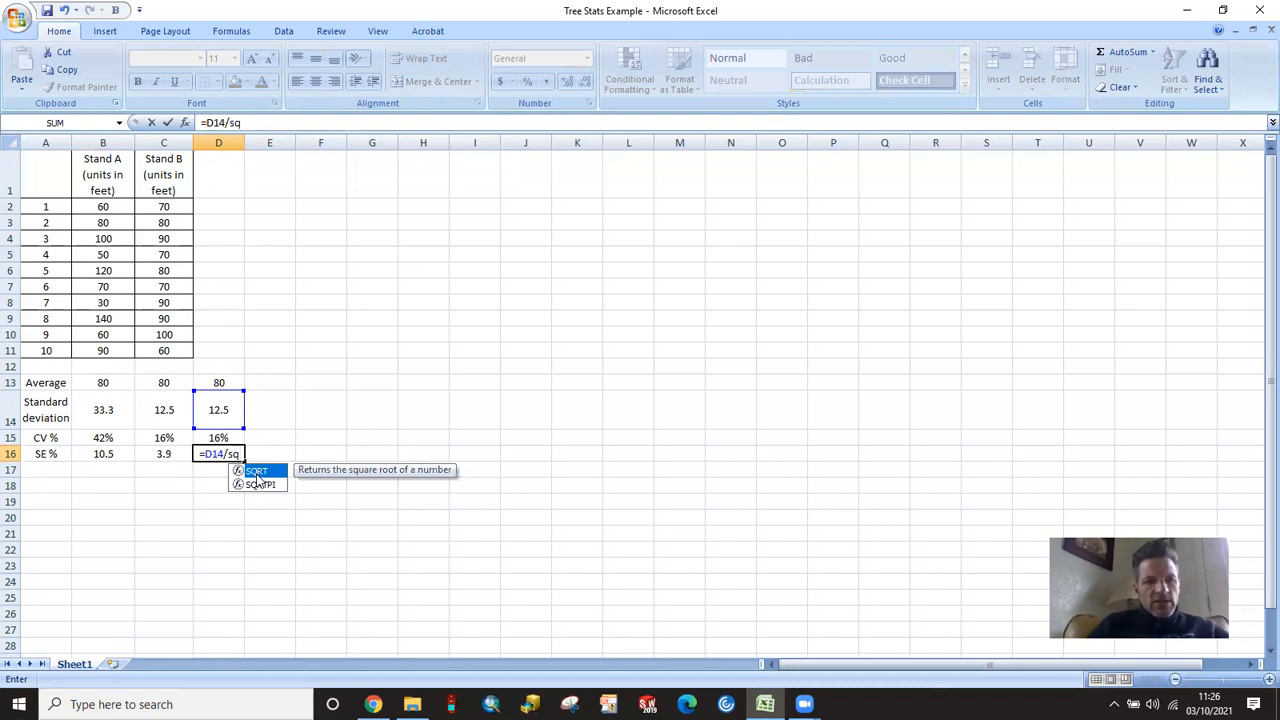
pyautogui.doubleClick(256, 472)
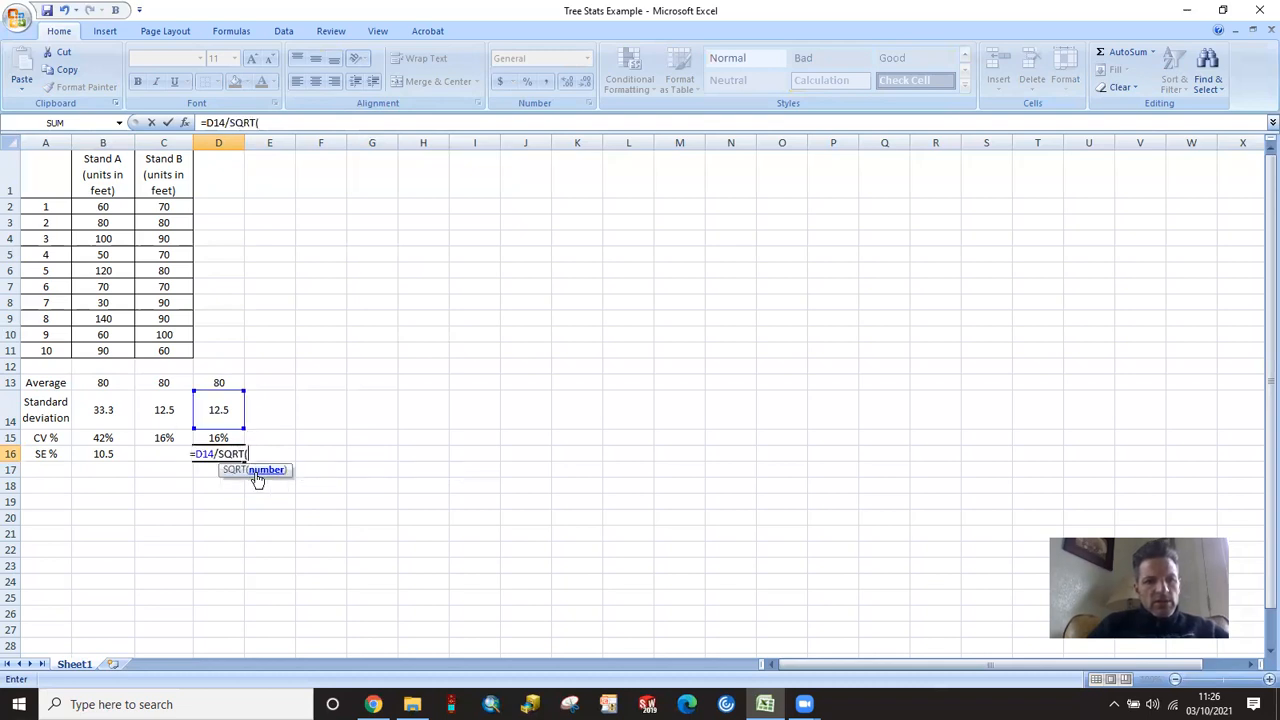
pyautogui.click(264, 122)
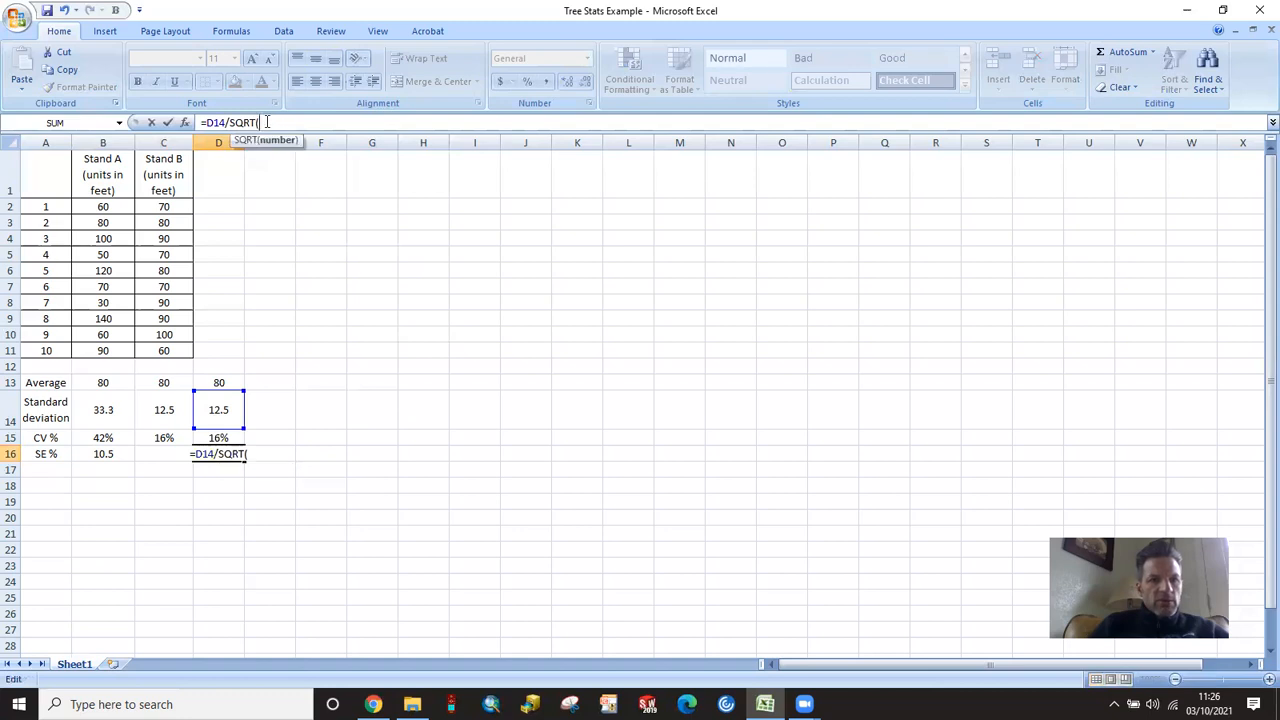
pyautogui.write('10)')
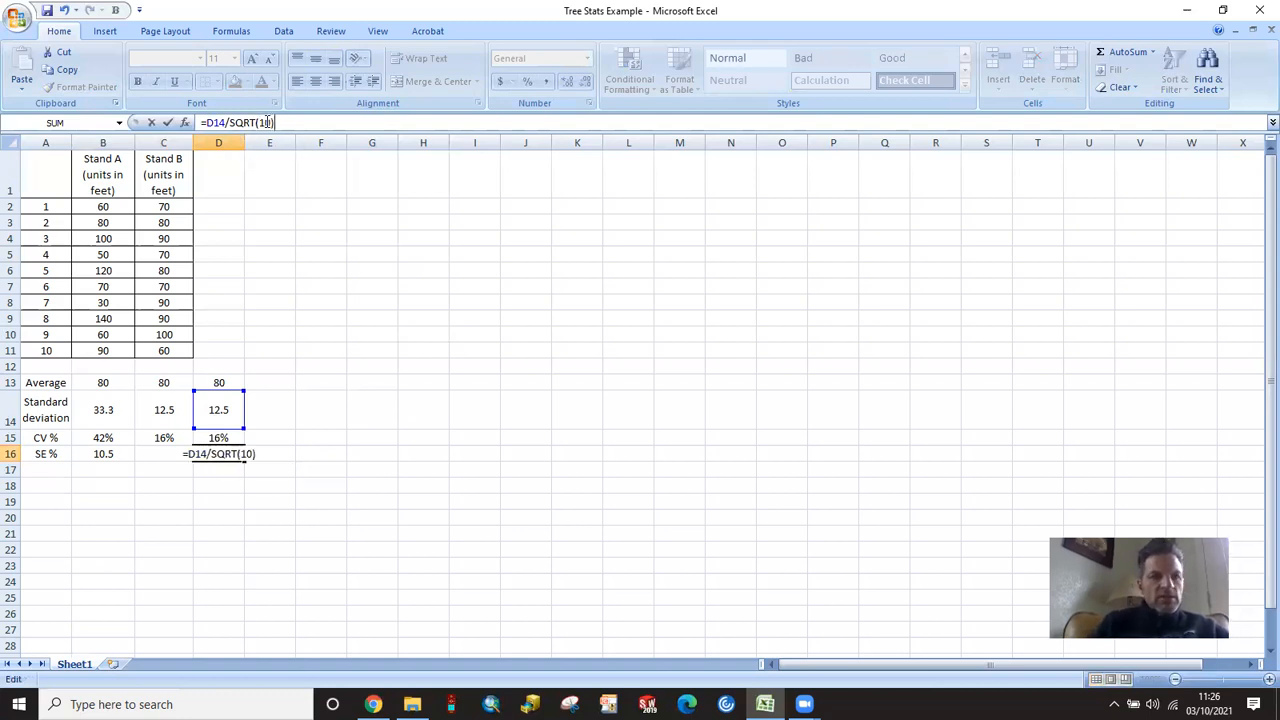
pyautogui.press('Return')
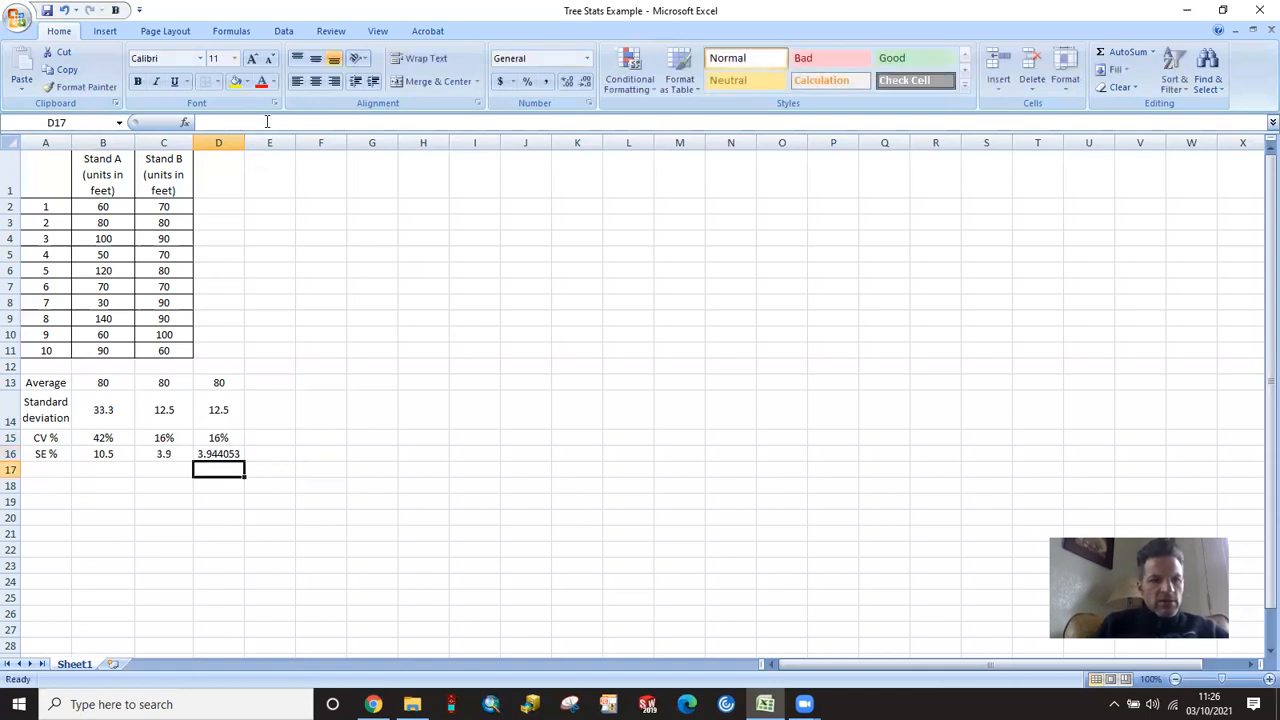
# Try percentage formatting on the standard error in D16, undo it, and reduce the value to two decimal places instead
pyautogui.click(221, 455)
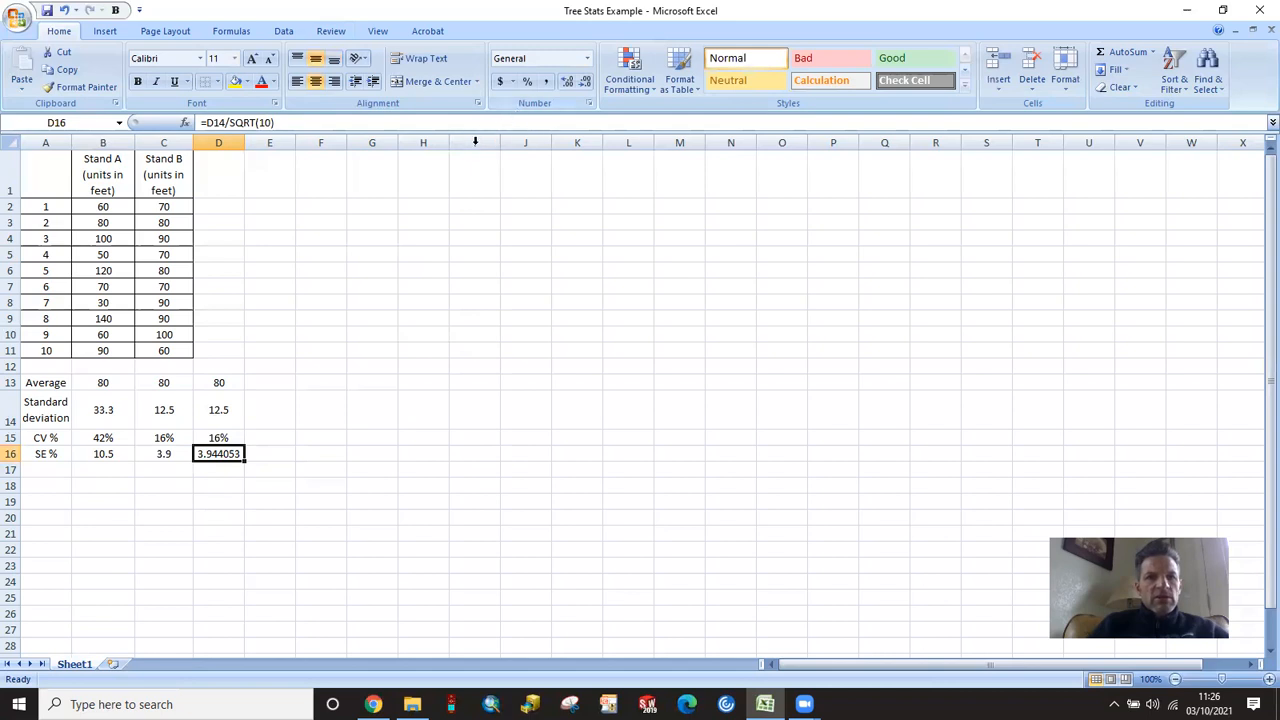
pyautogui.click(528, 82)
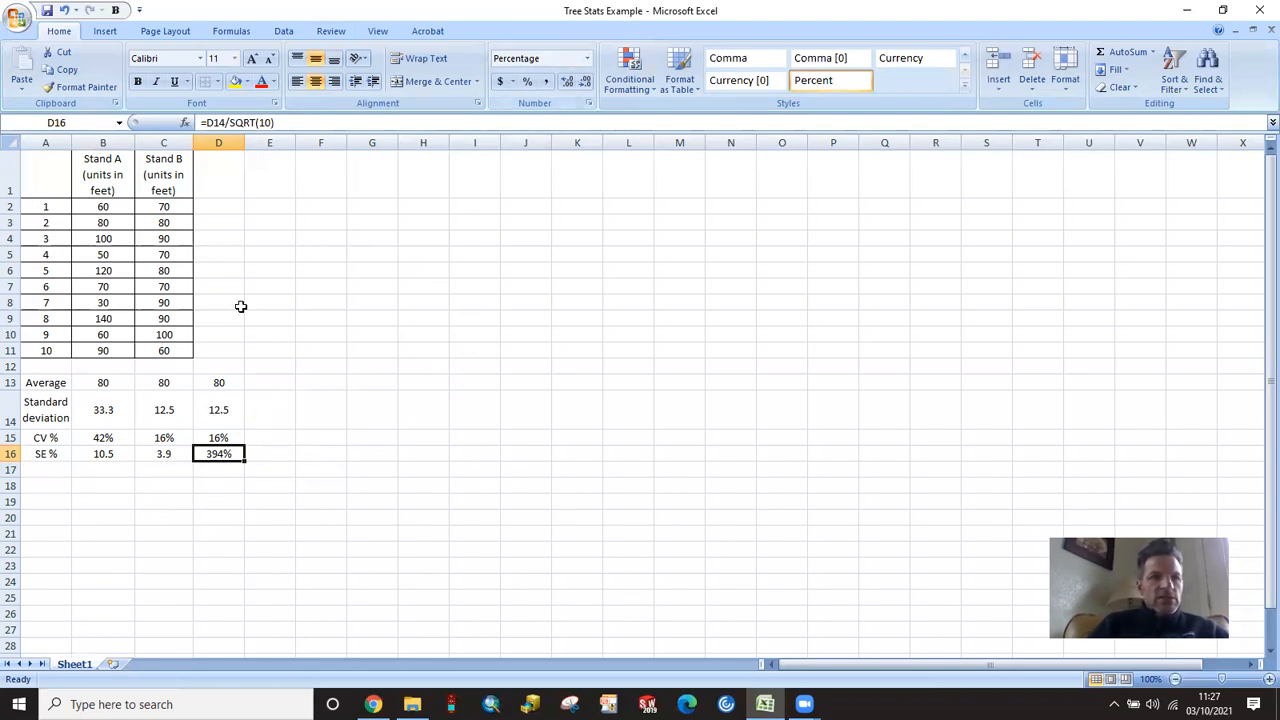
pyautogui.click(63, 10)
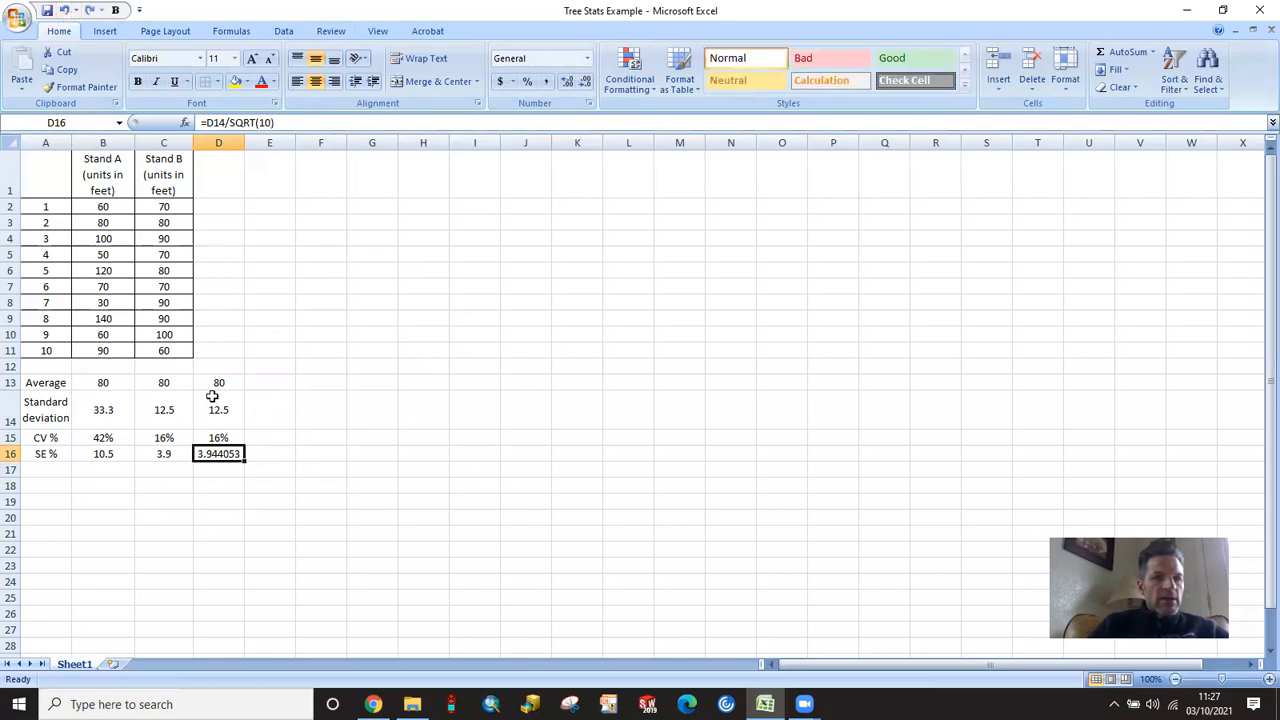
pyautogui.click(586, 83)
pyautogui.click(586, 83)
pyautogui.click(586, 83)
pyautogui.click(586, 83)
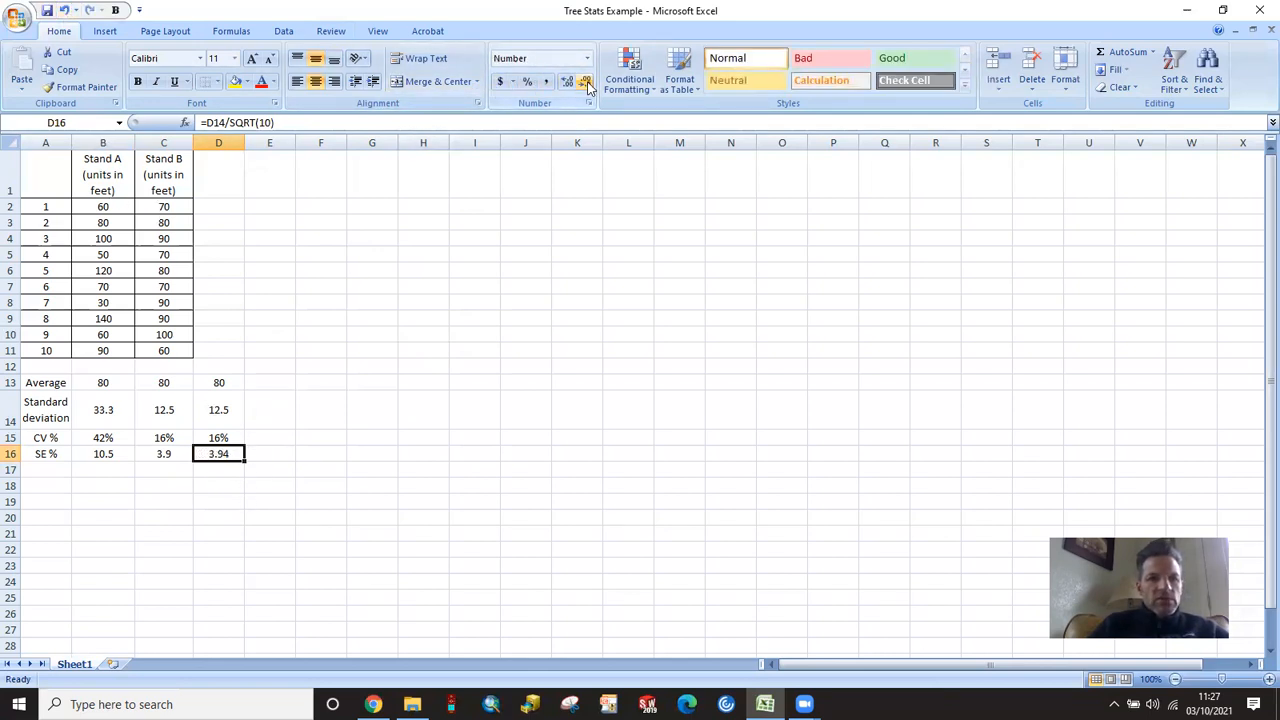